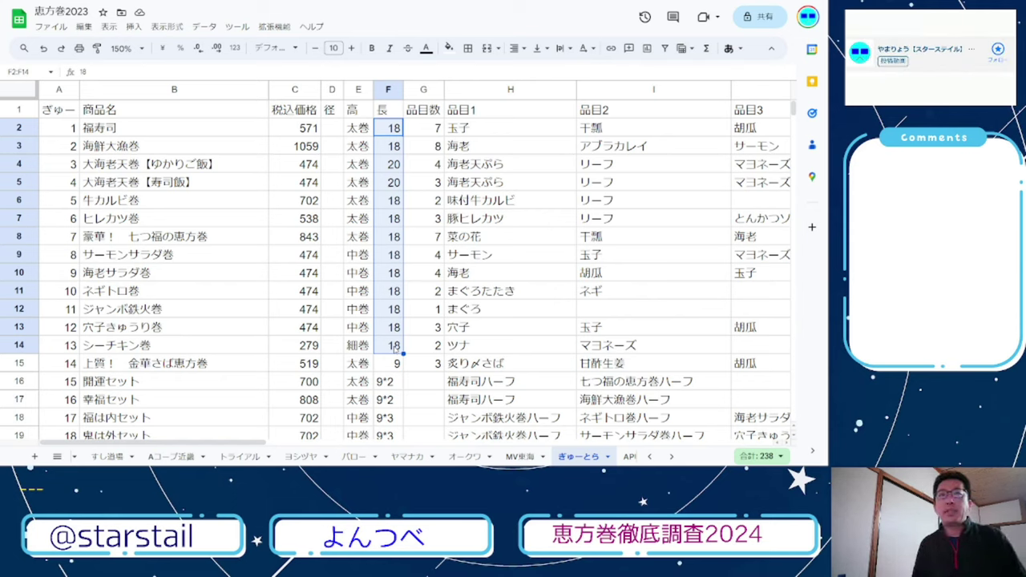
Step: Review the ぎゅーとら product list in the 恵方巻2023 spreadsheet through to the item in row 21
scroll(394, 346, down, 3)
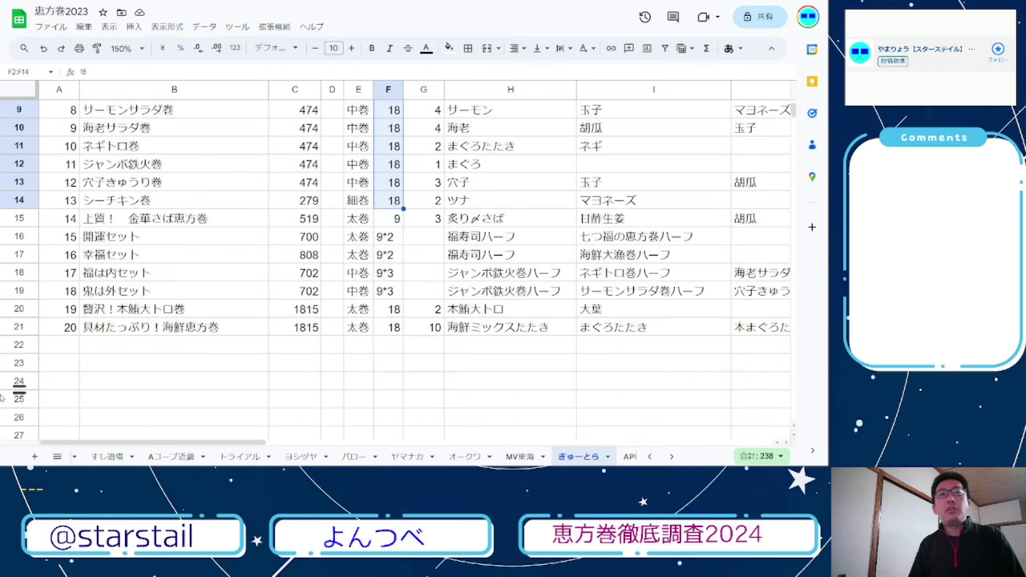
click(14, 327)
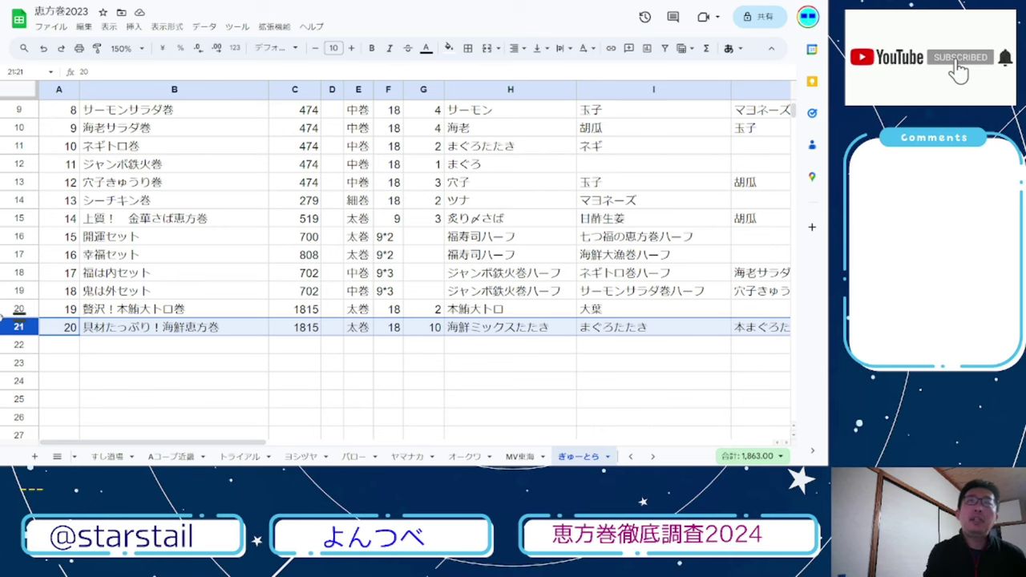
scroll(118, 200, up, 3)
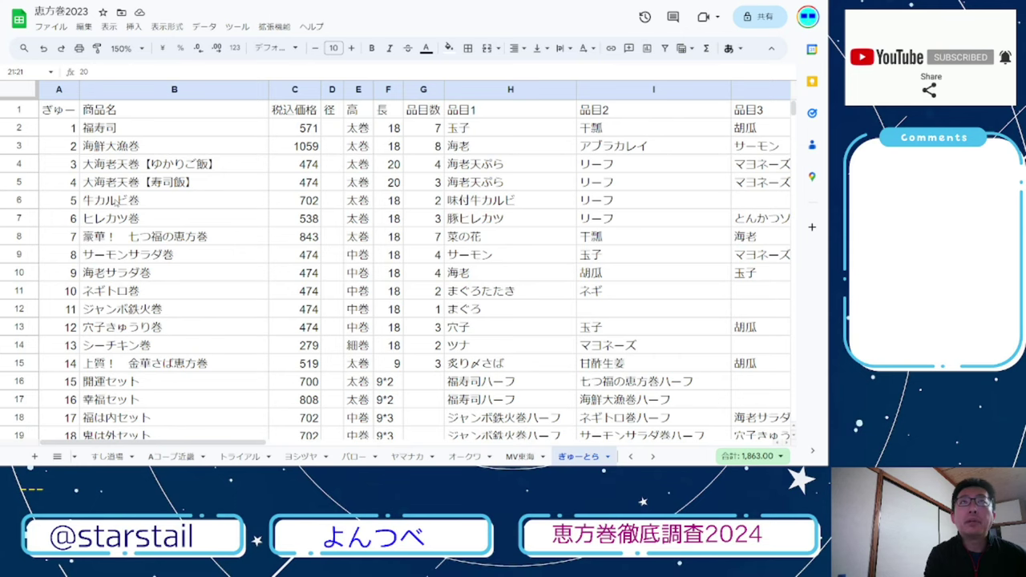
Step: Open the +ぎゅーとら sheet in the 恵方巻2024 spreadsheet and compare its product list with the ぎゅーとら sheet of 恵方巻2023
key(ctrl+Tab)
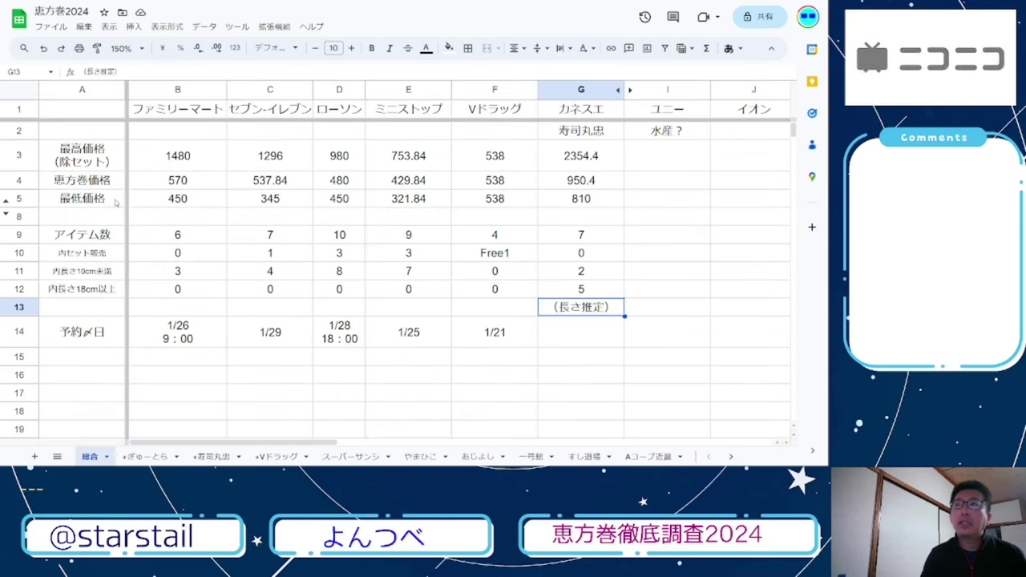
click(146, 456)
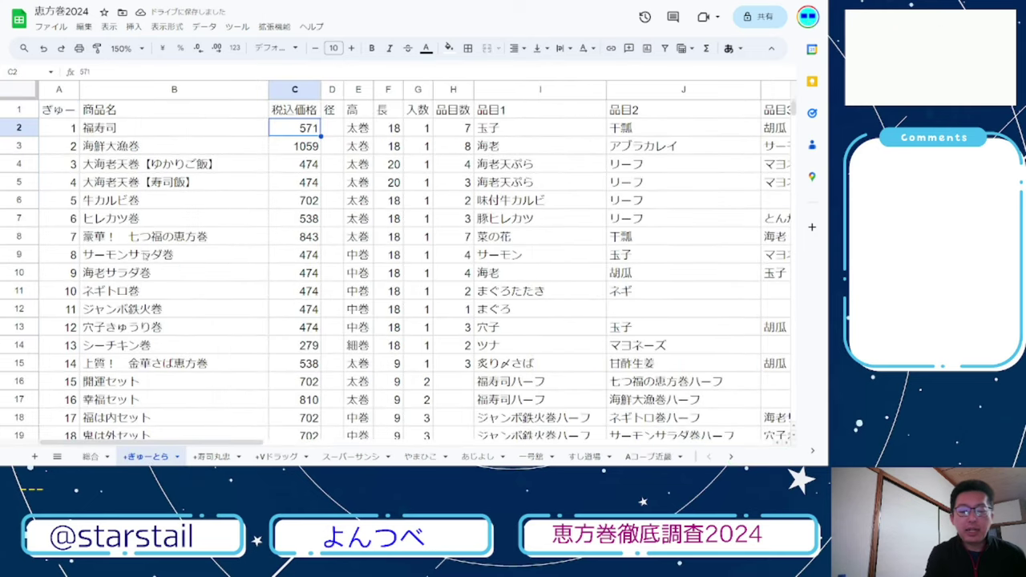
key(ctrl+Tab)
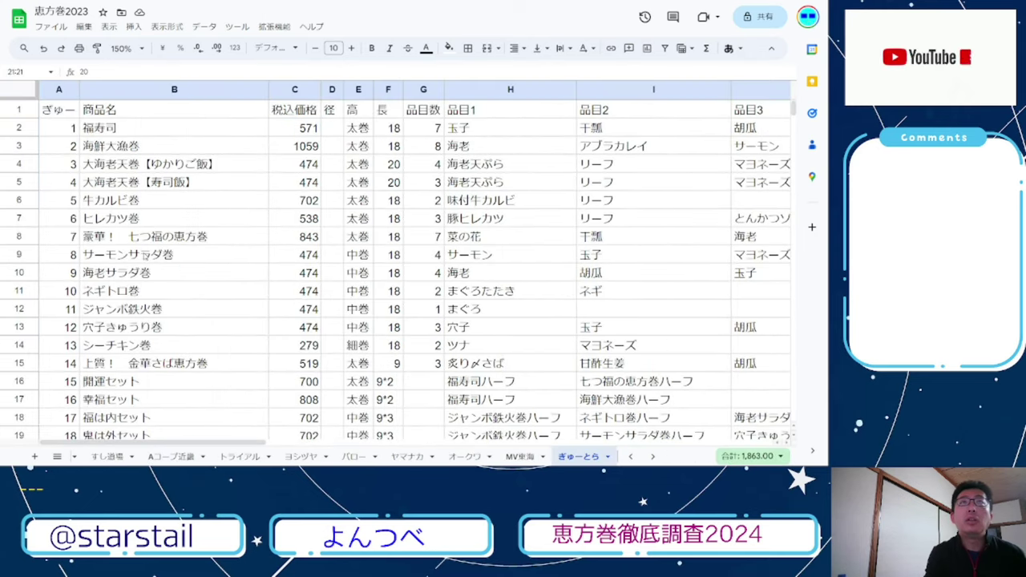
key(ctrl+Tab)
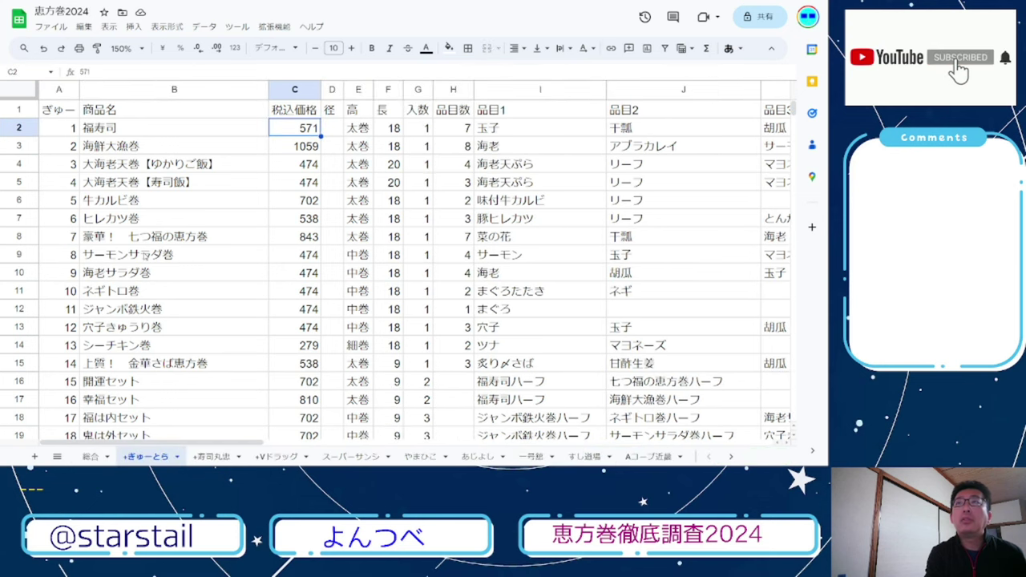
key(ctrl+Tab)
key(ctrl+Tab)
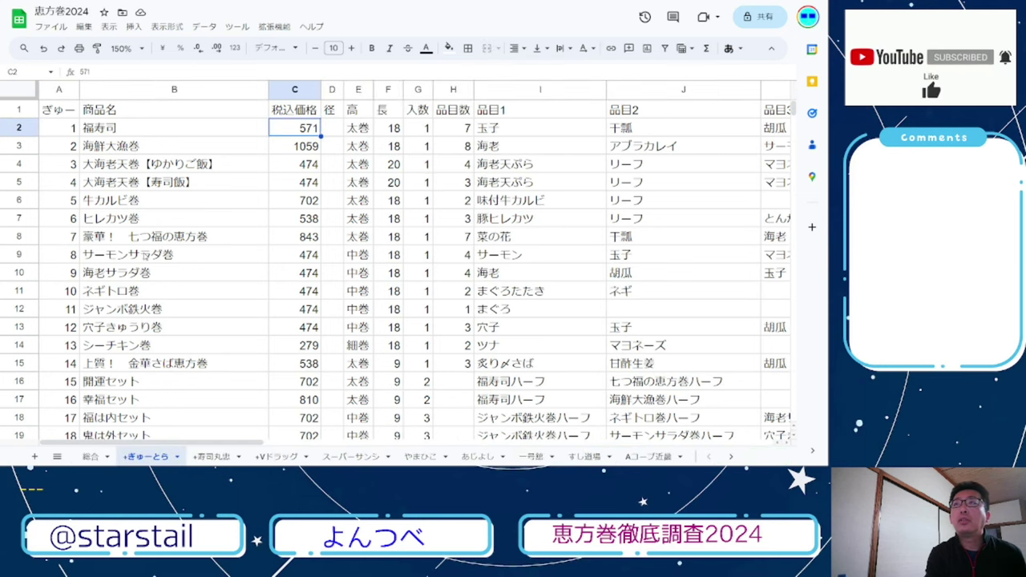
key(ctrl+Tab)
key(ctrl+Tab)
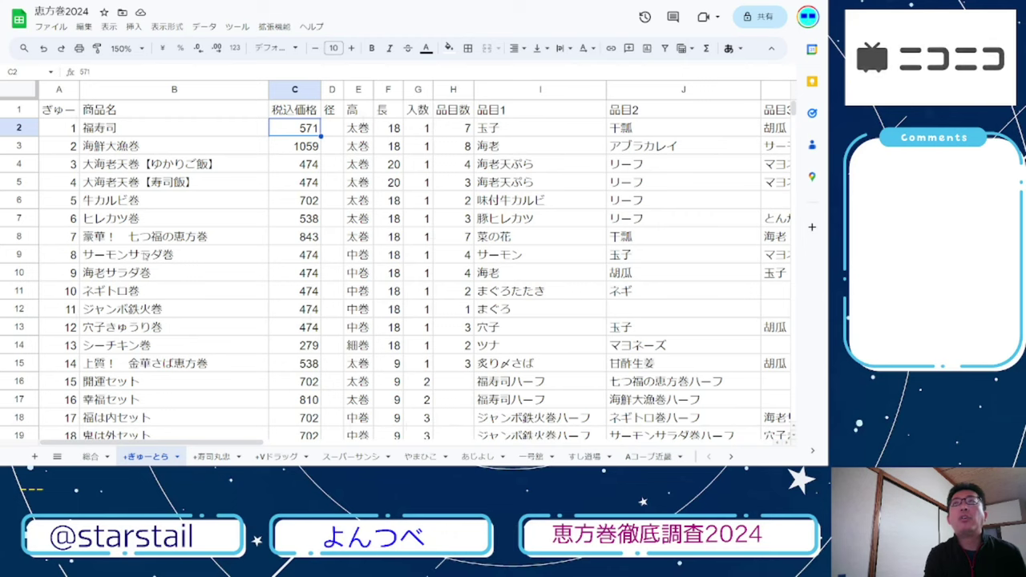
key(ctrl+Tab)
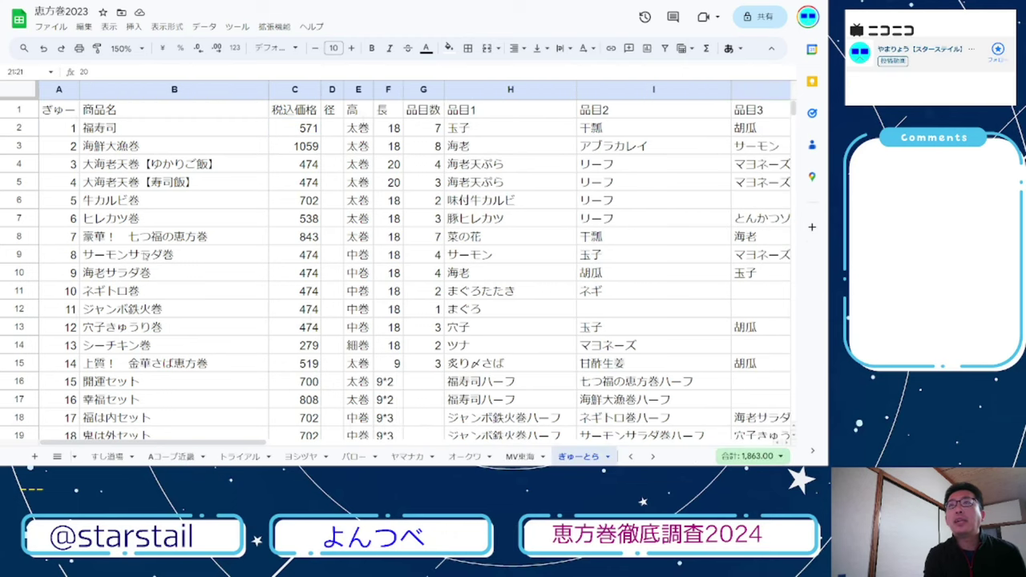
key(ctrl+Tab)
key(ctrl+Tab)
key(ctrl+Tab)
key(ctrl+Tab)
key(ctrl+Tab)
key(ctrl+Tab)
key(ctrl+Tab)
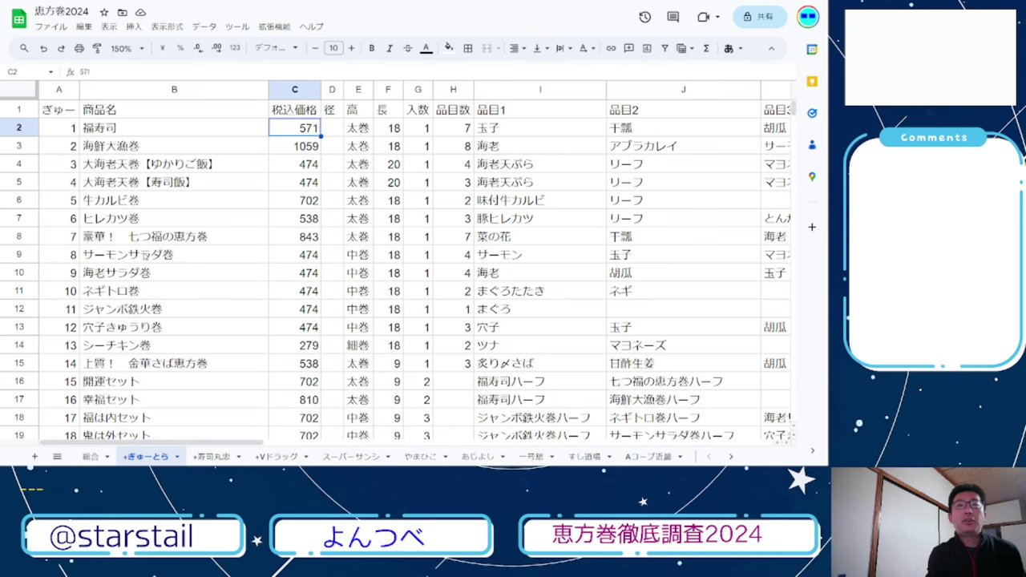
key(ctrl+Tab)
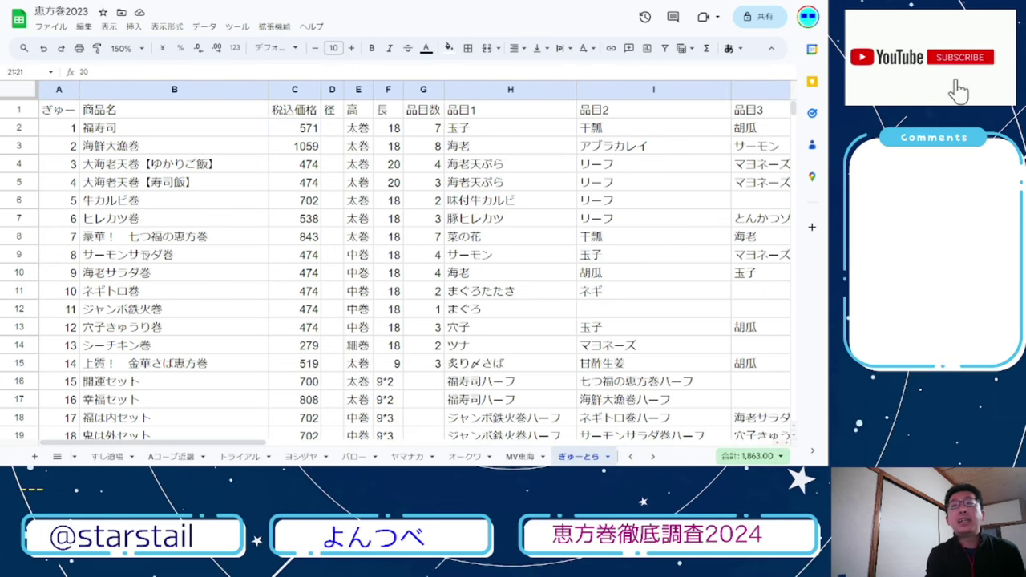
key(ctrl+Tab)
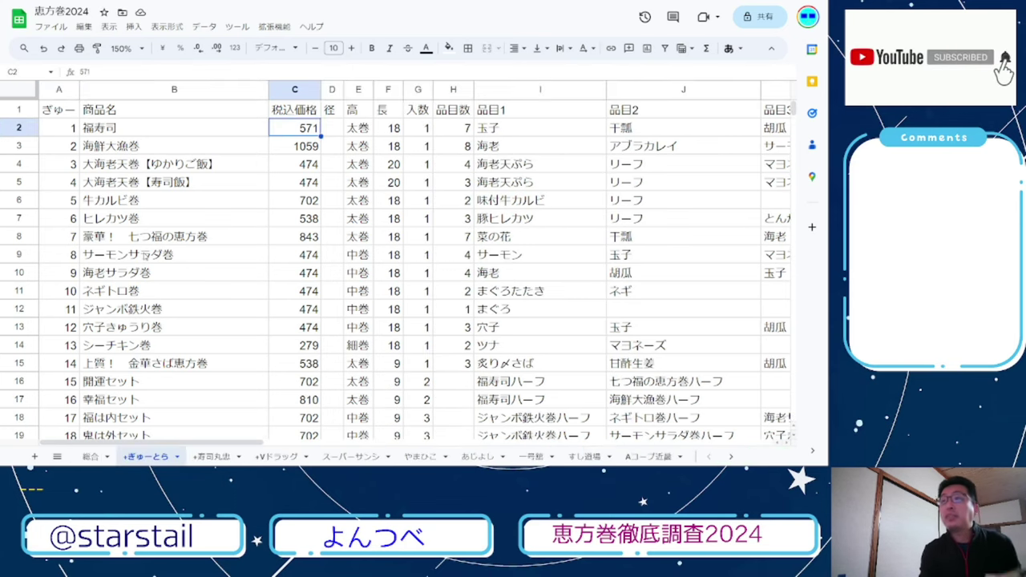
key(ctrl+Tab)
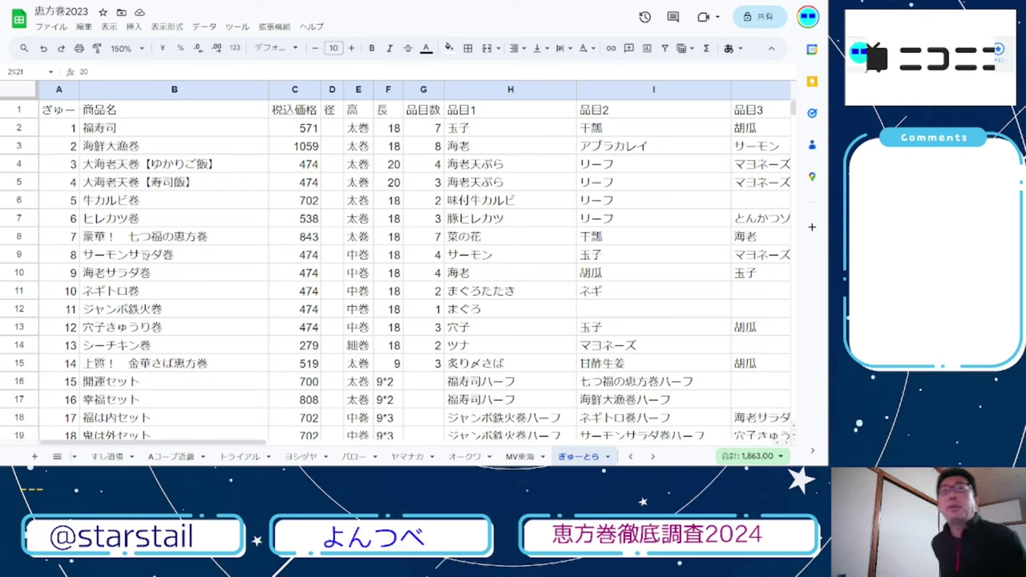
Step: Examine the product name and tax-included price of 福寿司 in the 2023 ぎゅーとら sheet
click(126, 130)
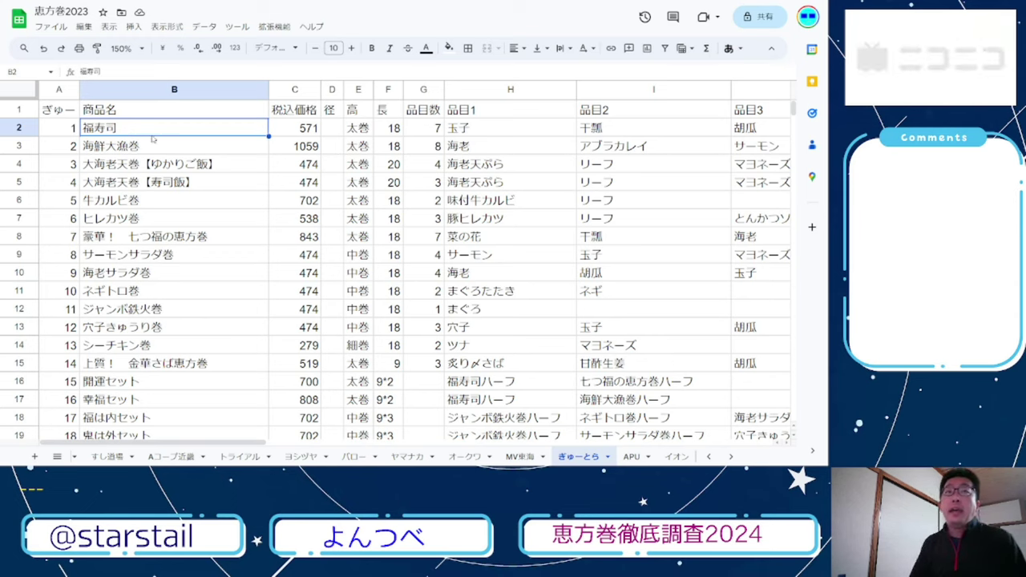
click(154, 142)
click(158, 135)
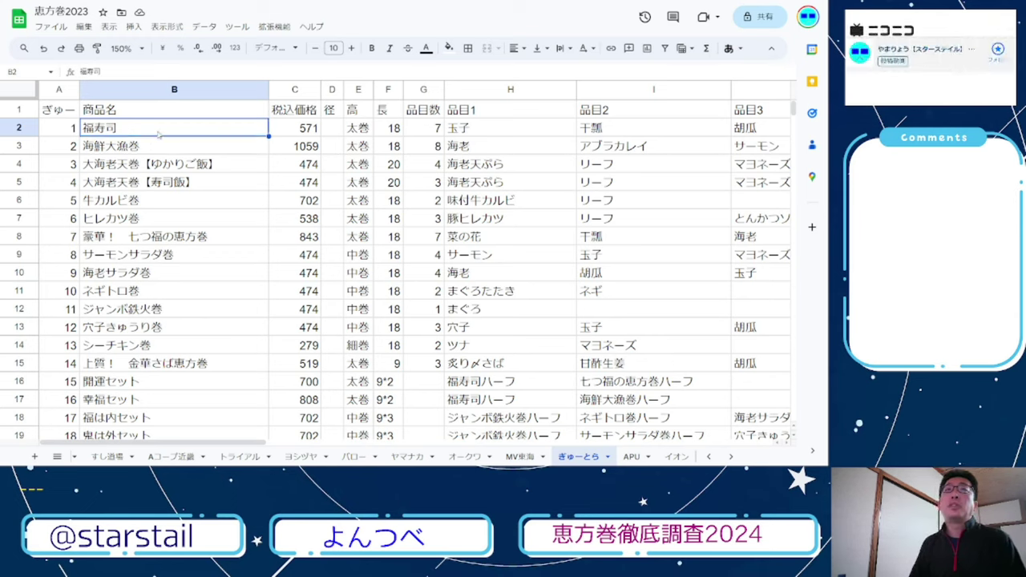
click(8, 127)
click(283, 125)
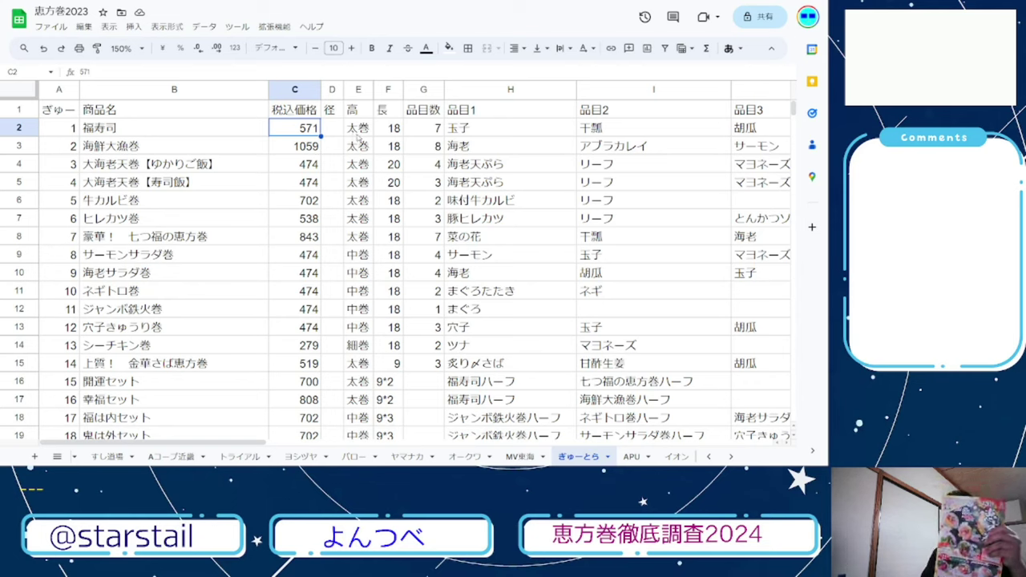
Step: Check the roll thickness, length and first ingredient columns in the 2023 sheet, and compare them with the 2024 sheet
drag(359, 135, 367, 240)
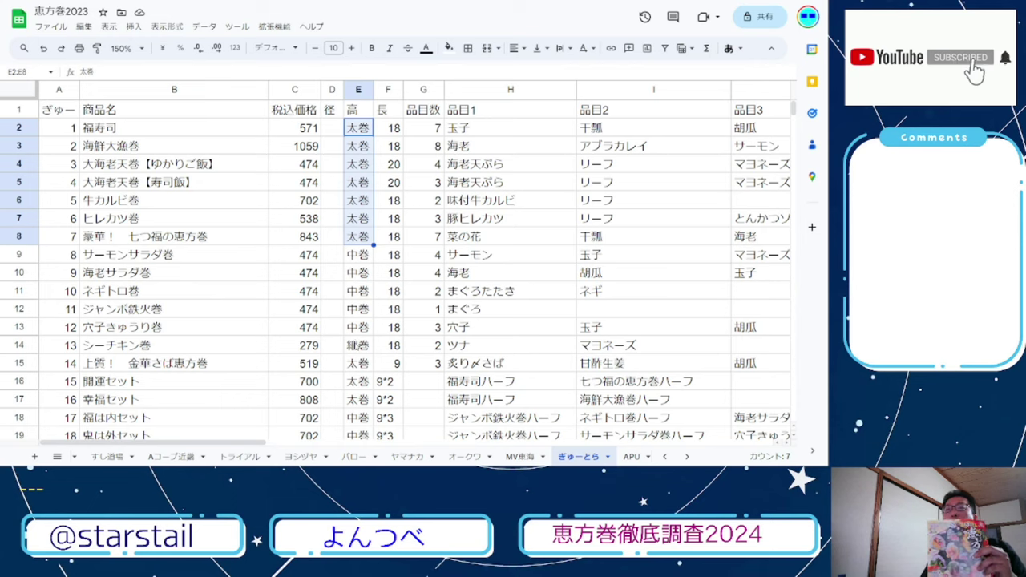
click(357, 346)
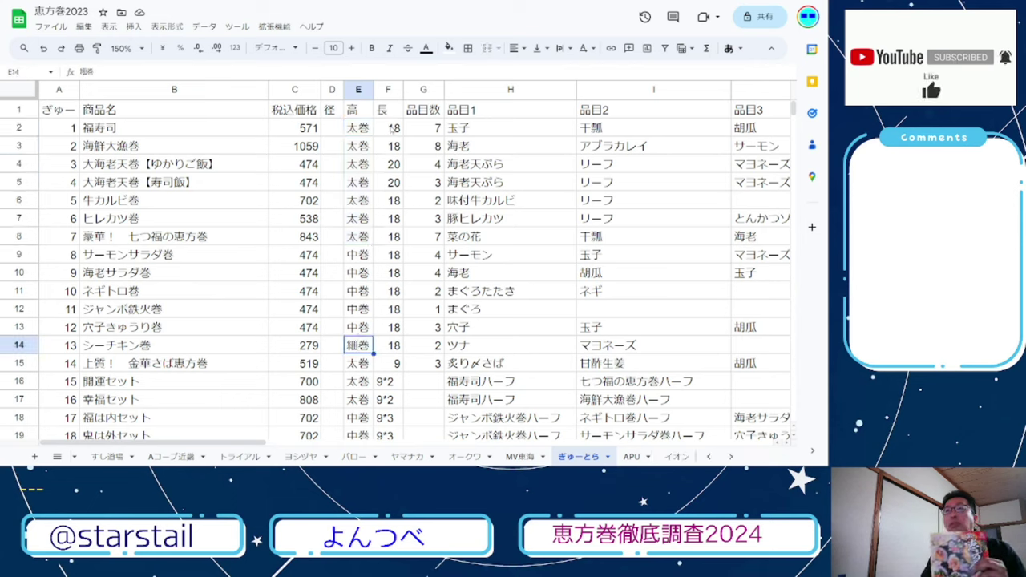
drag(393, 130, 393, 147)
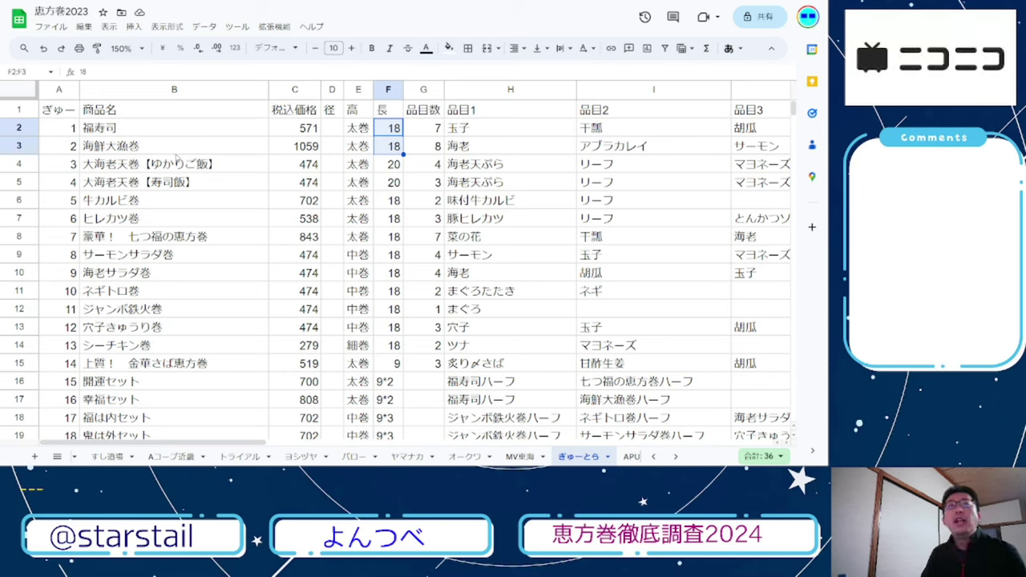
click(492, 127)
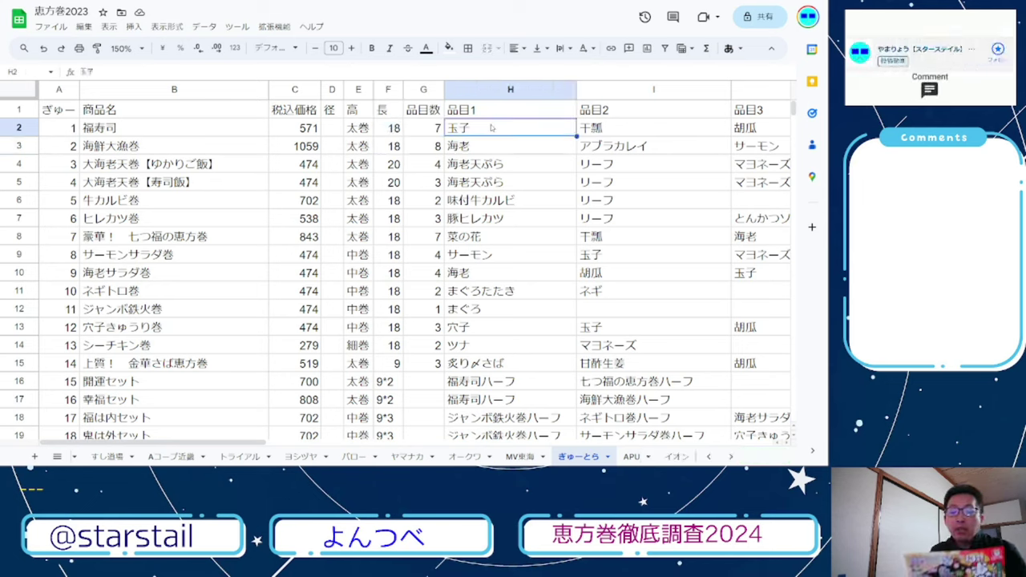
key(ctrl+Tab)
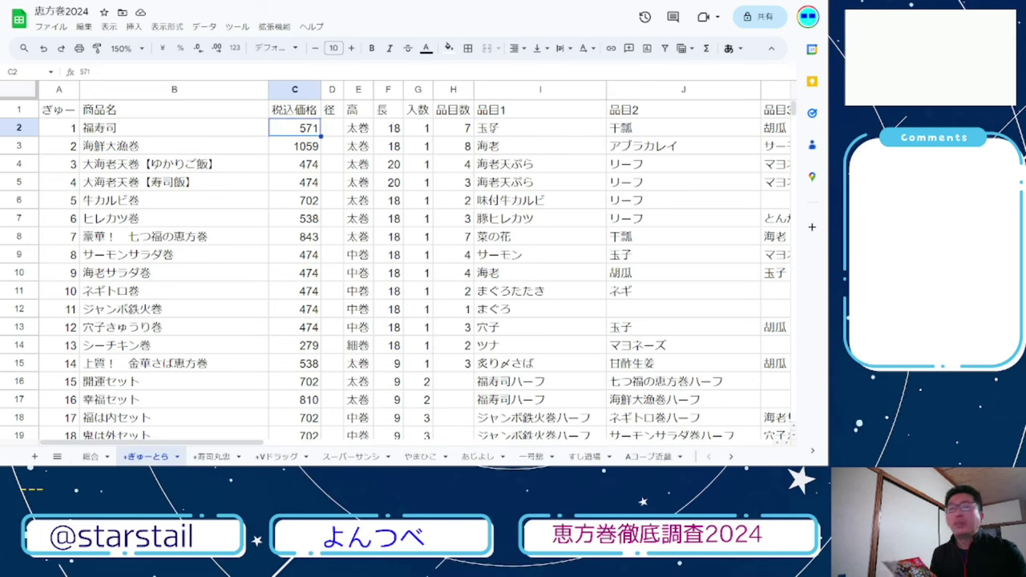
key(ctrl+shift+Tab)
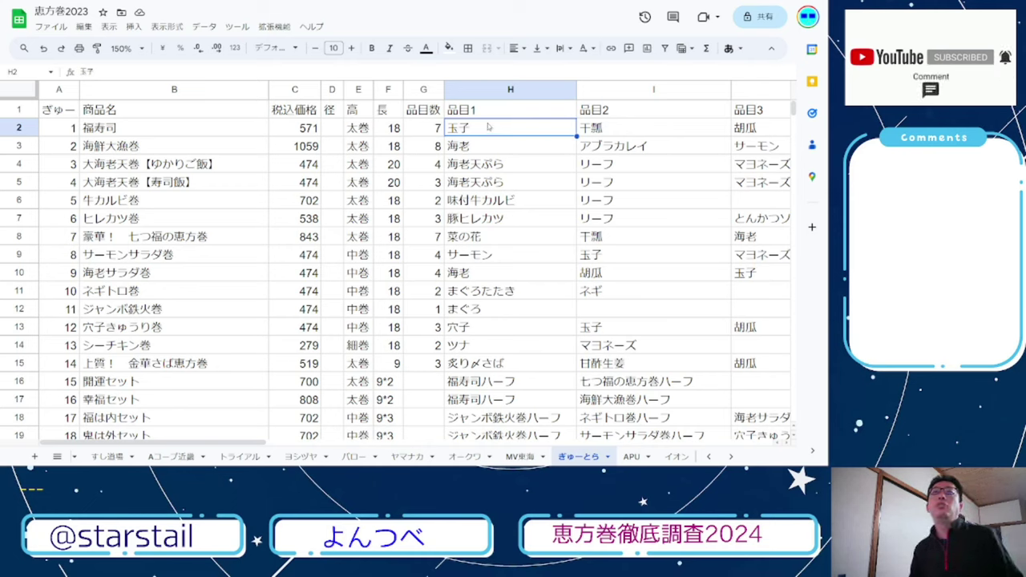
Step: Examine the 2023 rows for 海鮮大漁巻, both 大海老天巻 variants and 牛カルビ巻, including prices, lengths and ingredient counts
click(306, 146)
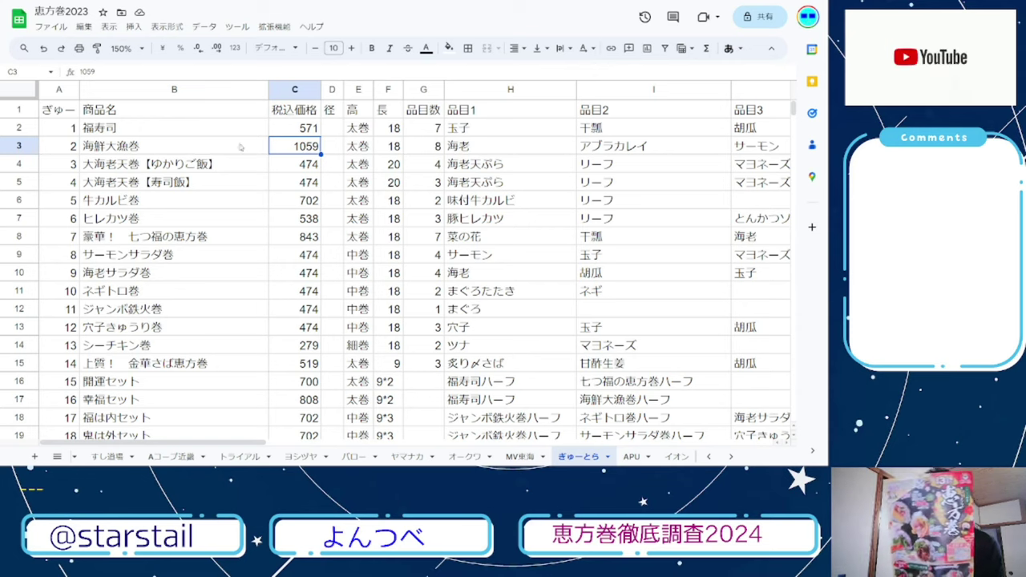
drag(128, 168, 511, 176)
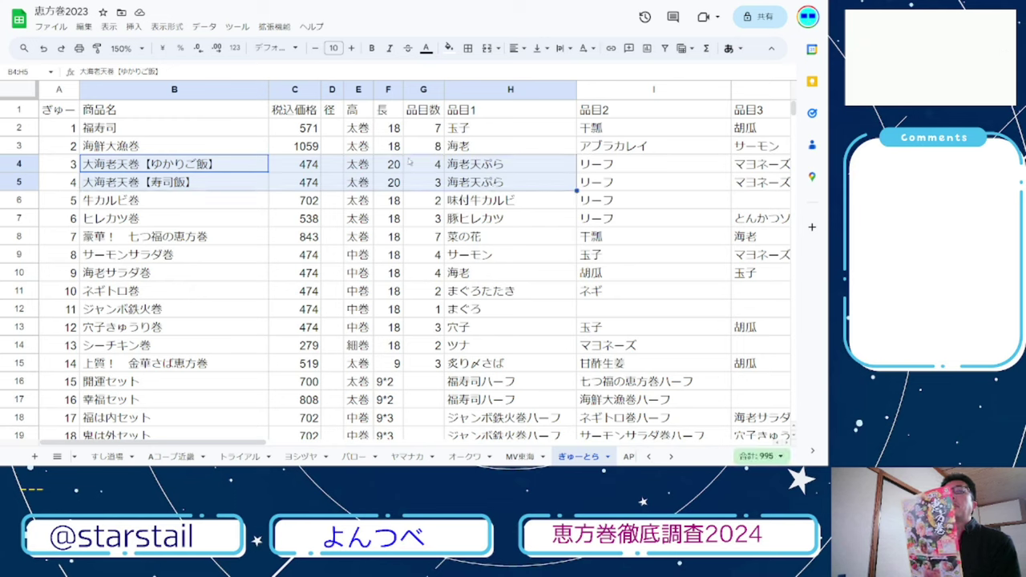
click(210, 168)
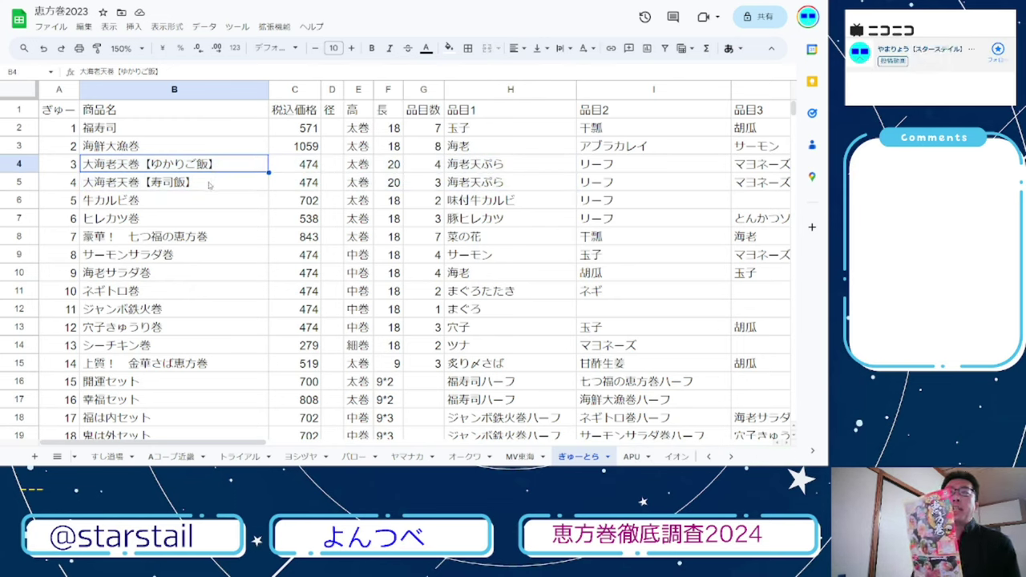
click(210, 184)
click(298, 146)
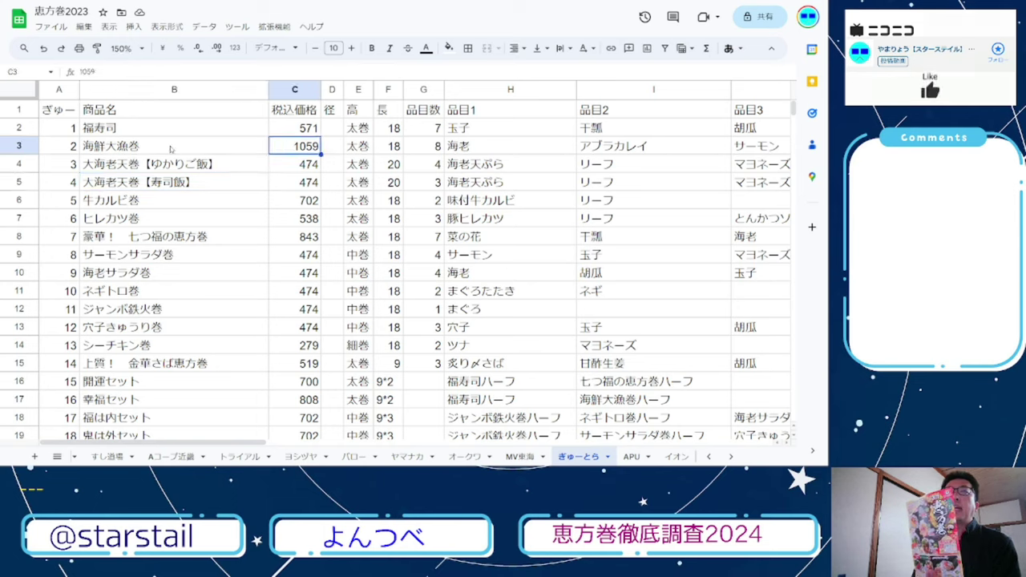
click(18, 145)
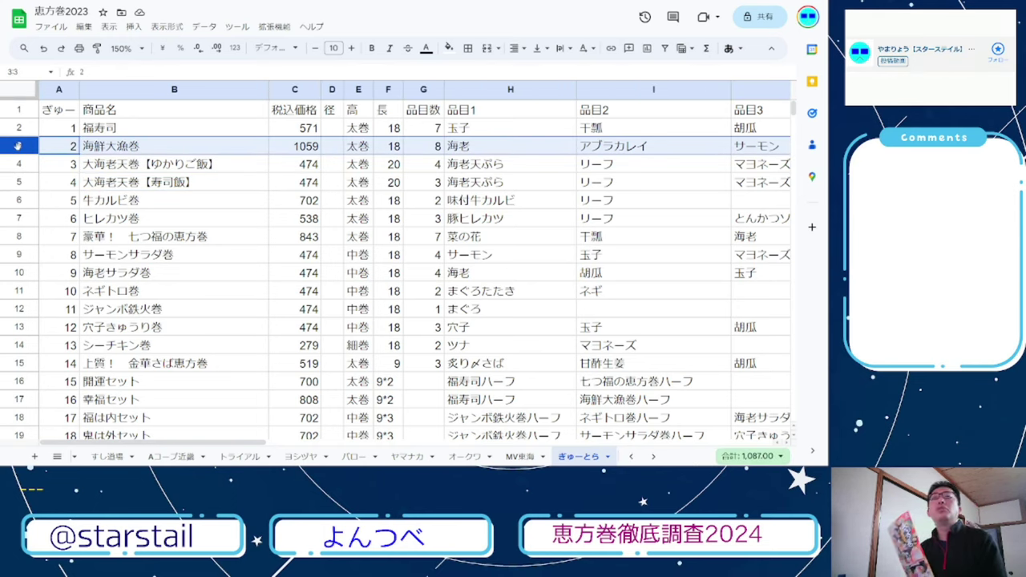
drag(197, 165, 517, 190)
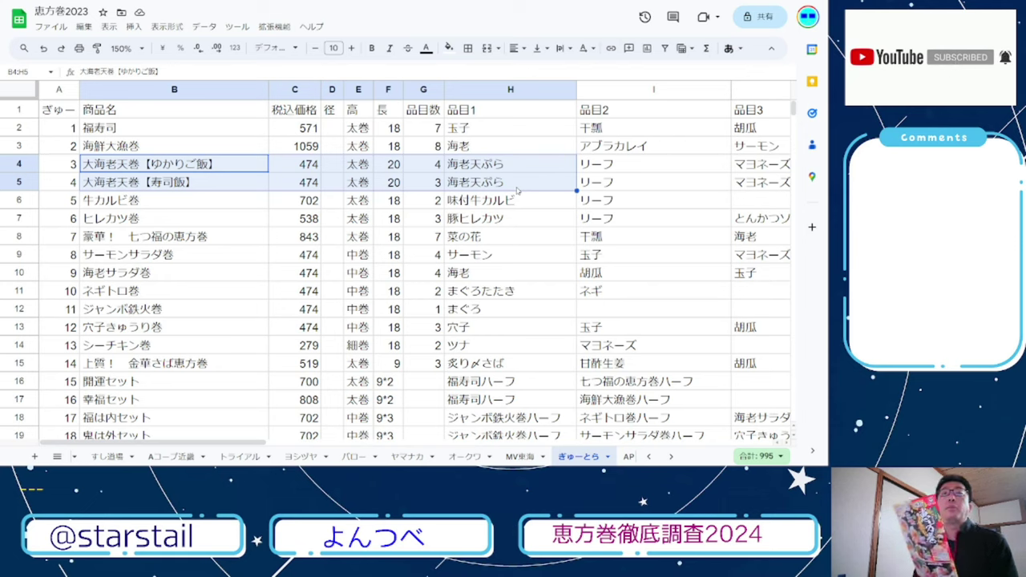
drag(120, 201, 416, 206)
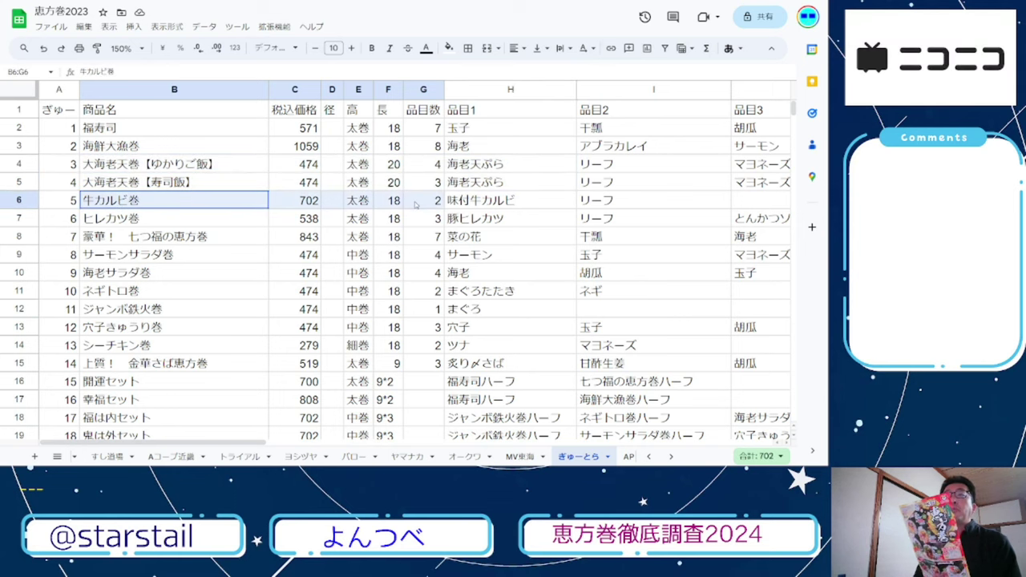
click(416, 206)
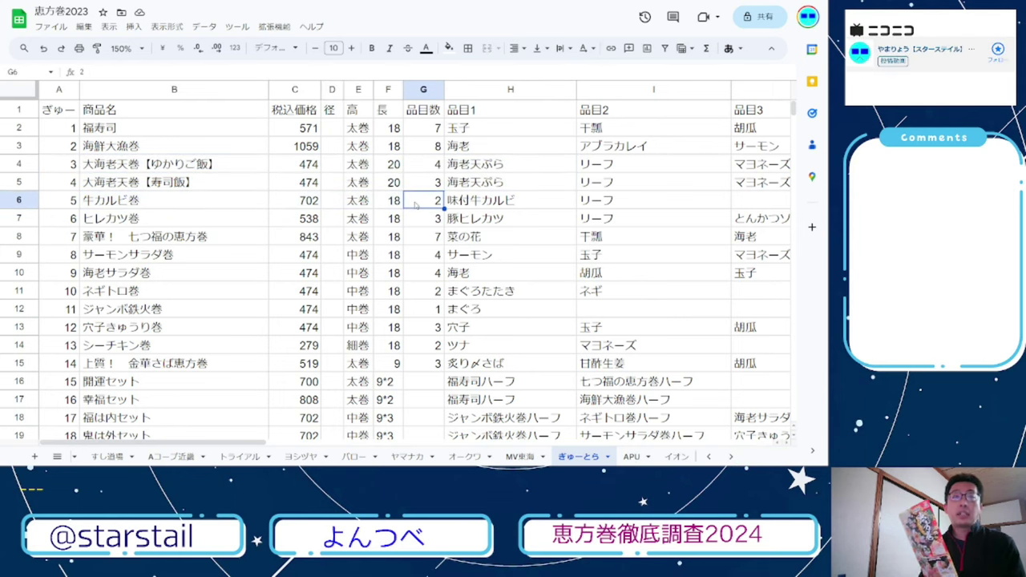
Step: Switch to the 2024 +ぎゅーとら sheet and examine the 上質！ 金華さば恵方巻 row and the items below it
key(ctrl+Tab)
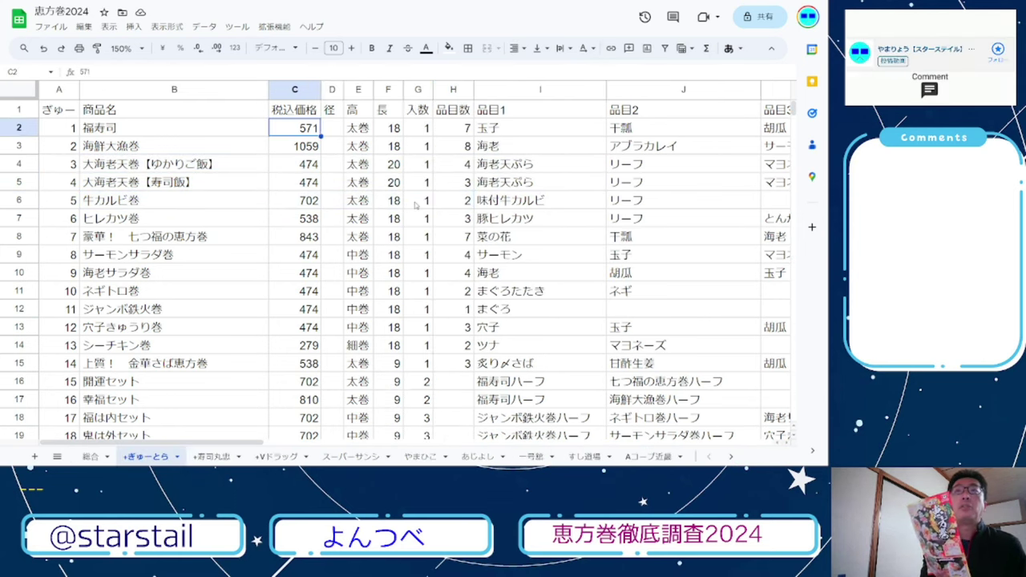
key(ctrl+Tab)
key(ctrl+Tab)
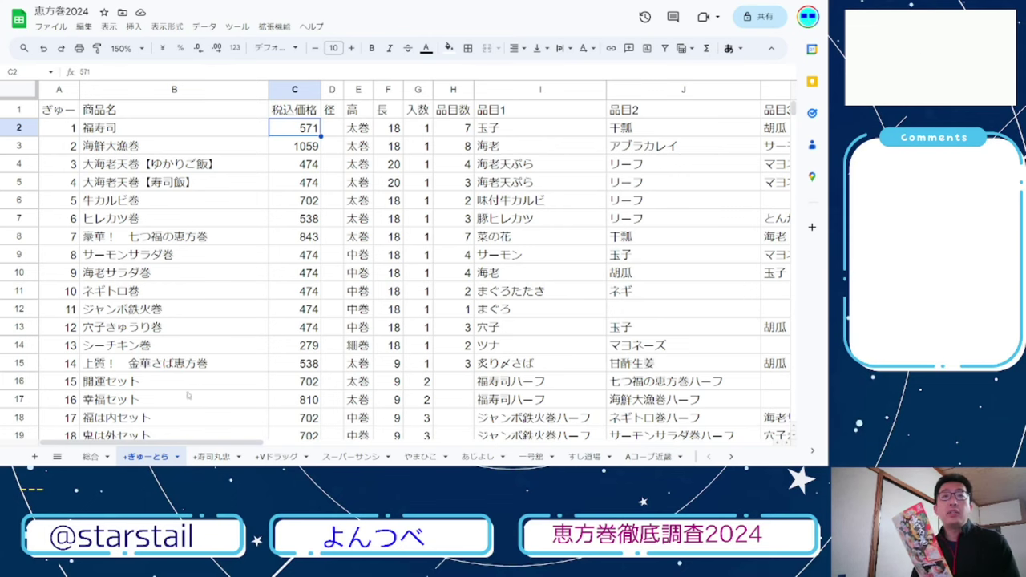
click(21, 363)
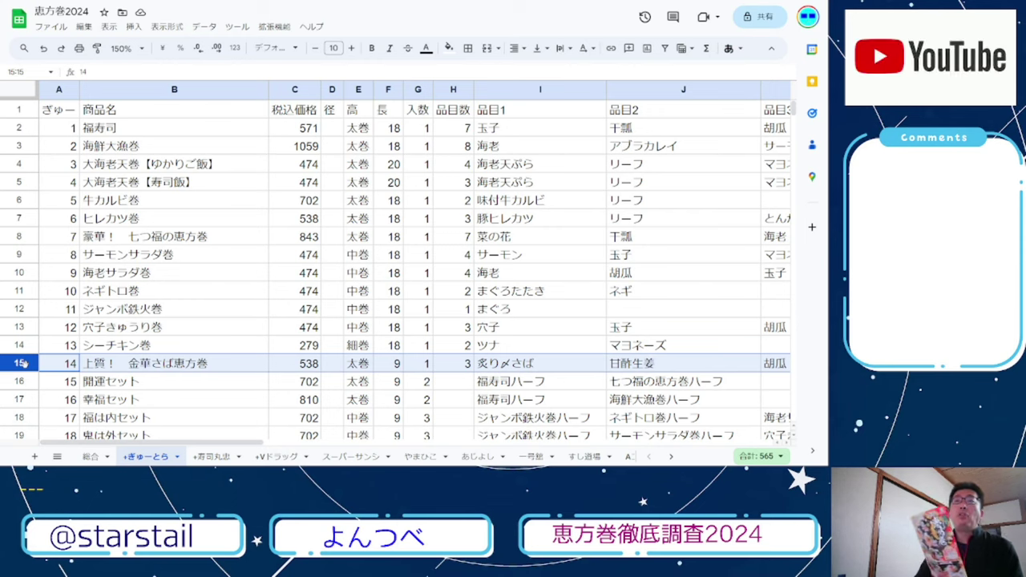
scroll(25, 363, down, 1)
scroll(395, 273, down, 1)
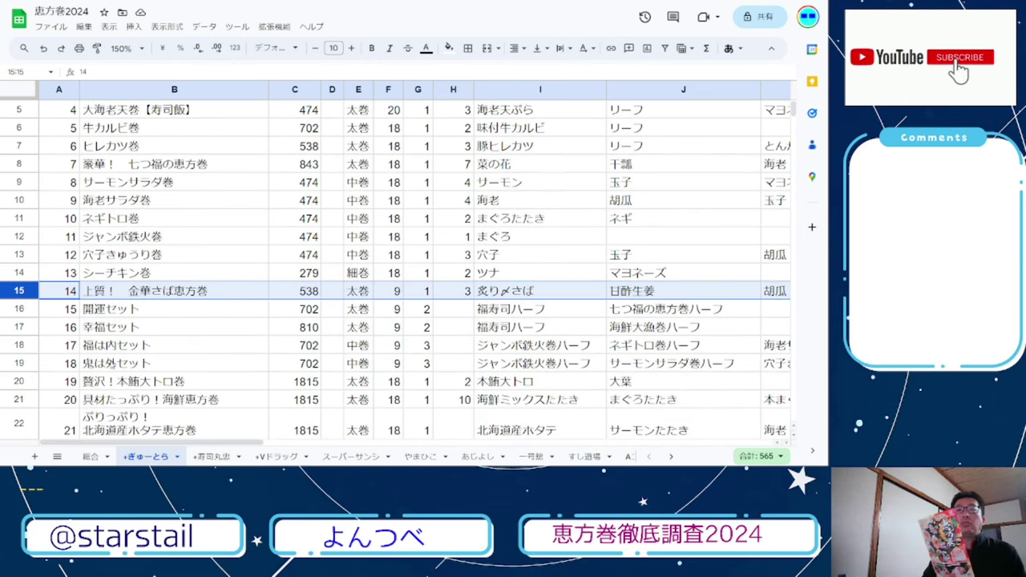
Step: Switch to the 2023 ぎゅーとら sheet and examine the 上質！ 金華さば恵方巻, 開運セット and 幸福セット rows and the items below them
key(ctrl+Tab)
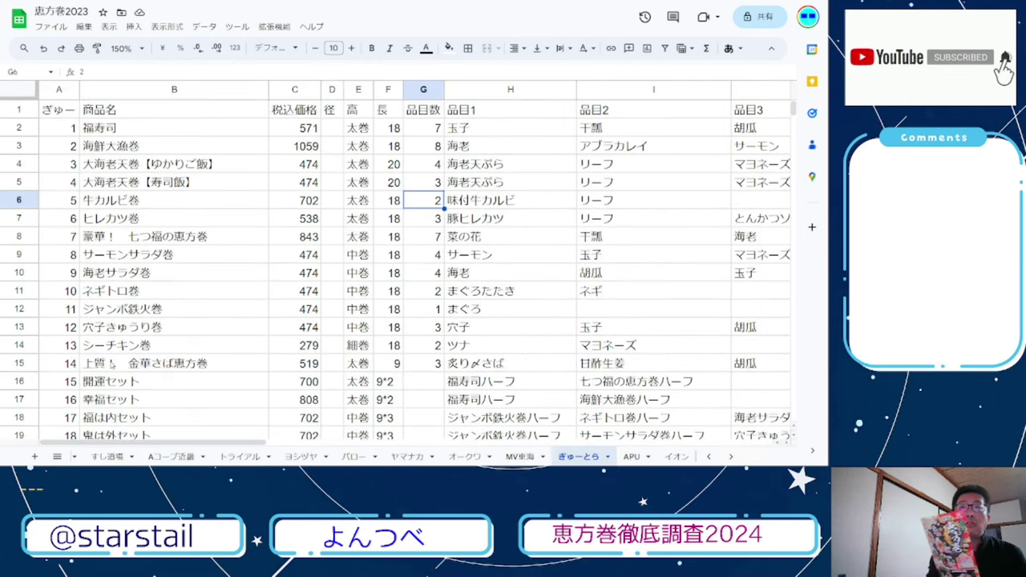
click(29, 363)
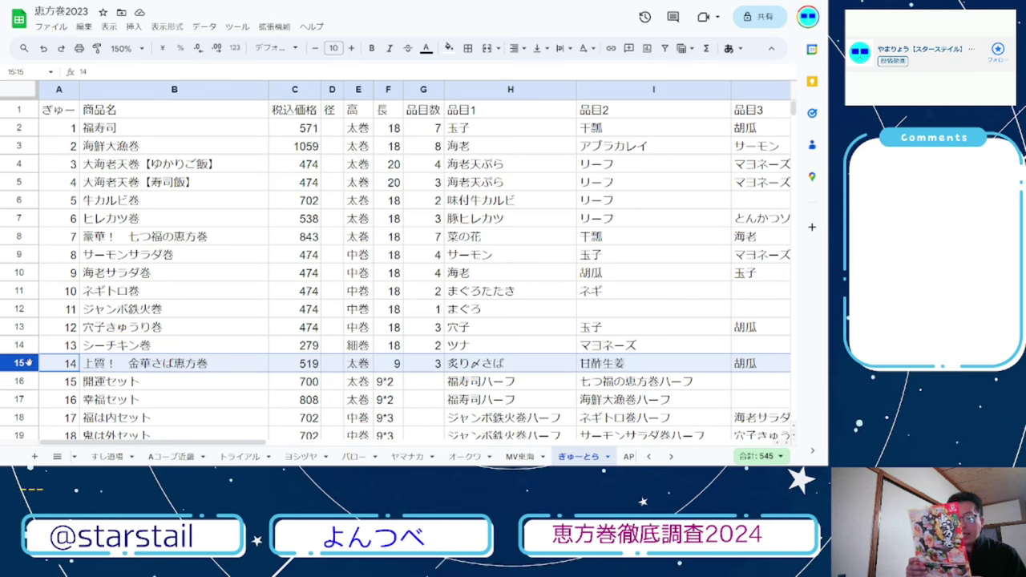
scroll(30, 365, down, 1)
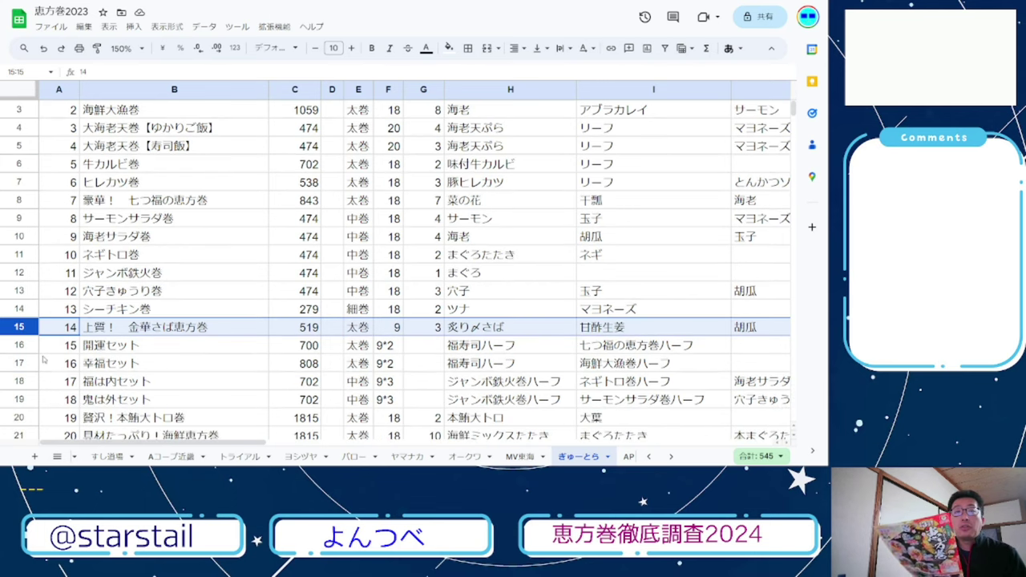
click(22, 344)
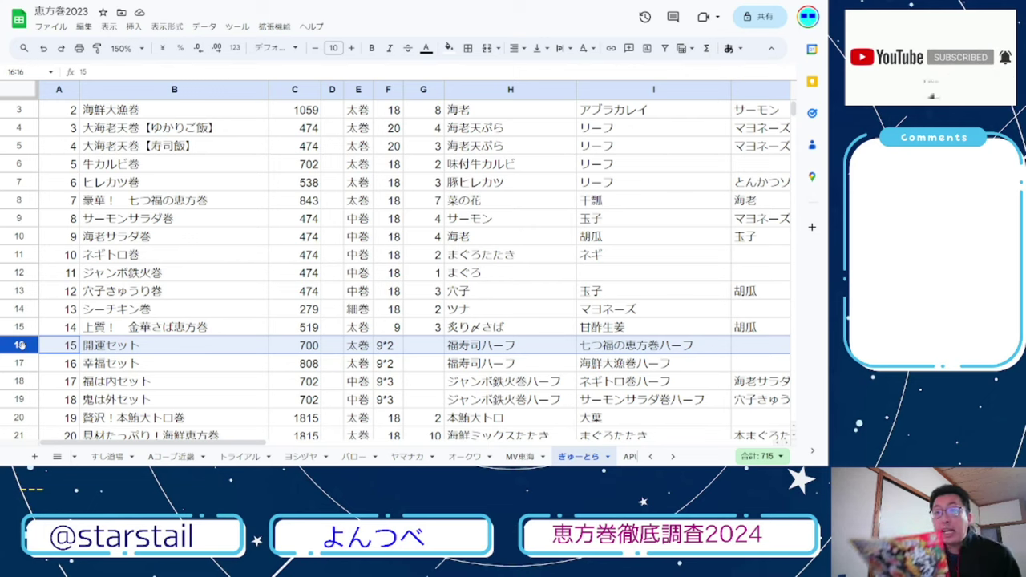
click(23, 363)
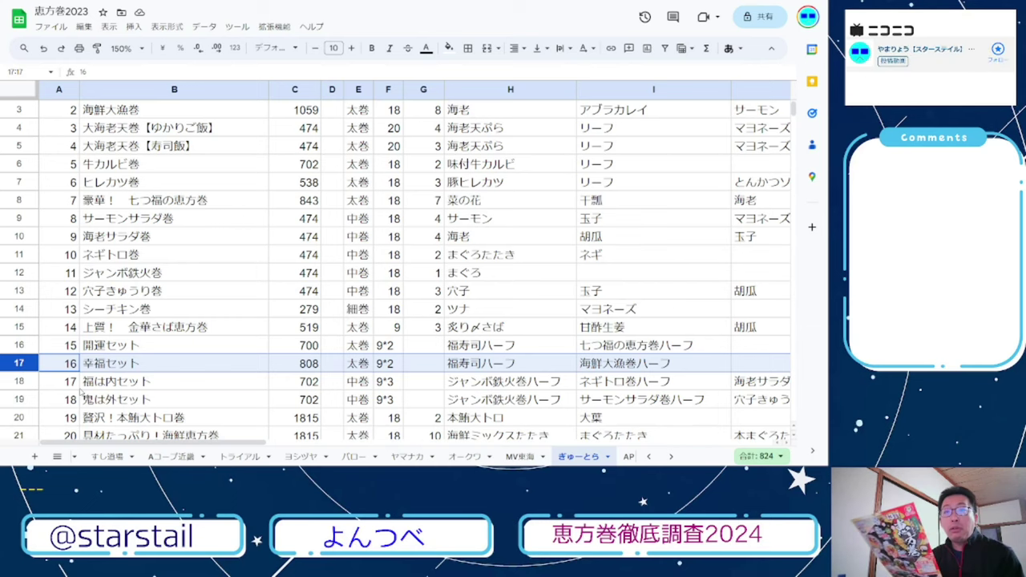
scroll(83, 392, down, 1)
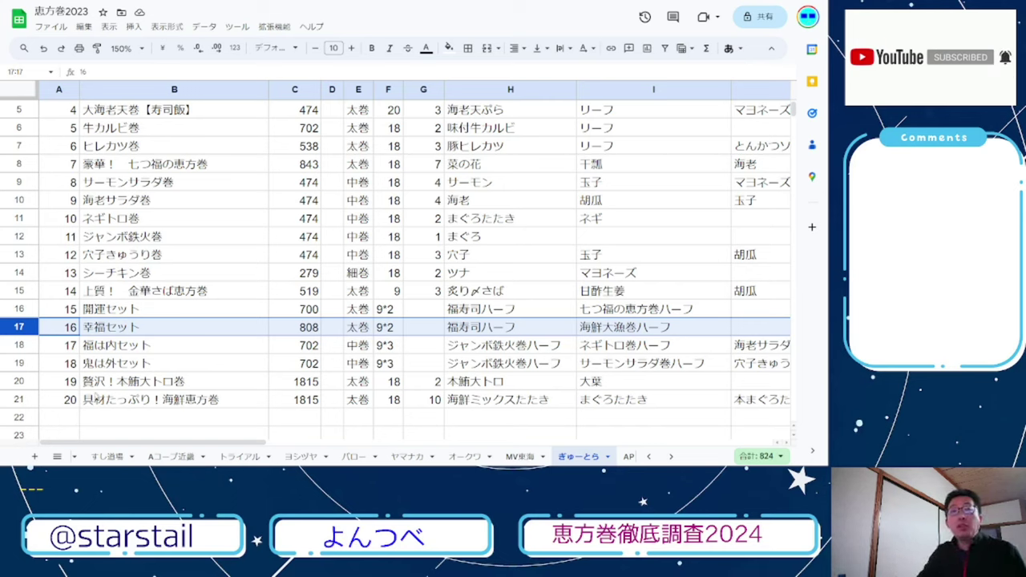
click(128, 291)
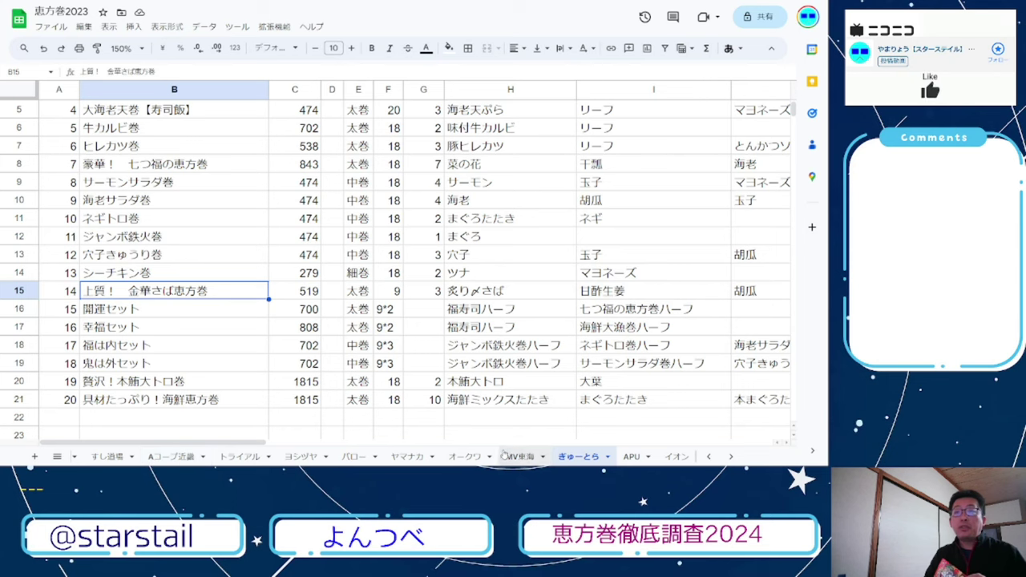
Step: Switch to the 2024 +ぎゅーとら sheet and examine the rows from ネギトロ巻 to シーチキン巻 and from 開運セット to 鬼は外セット
key(ctrl+Tab)
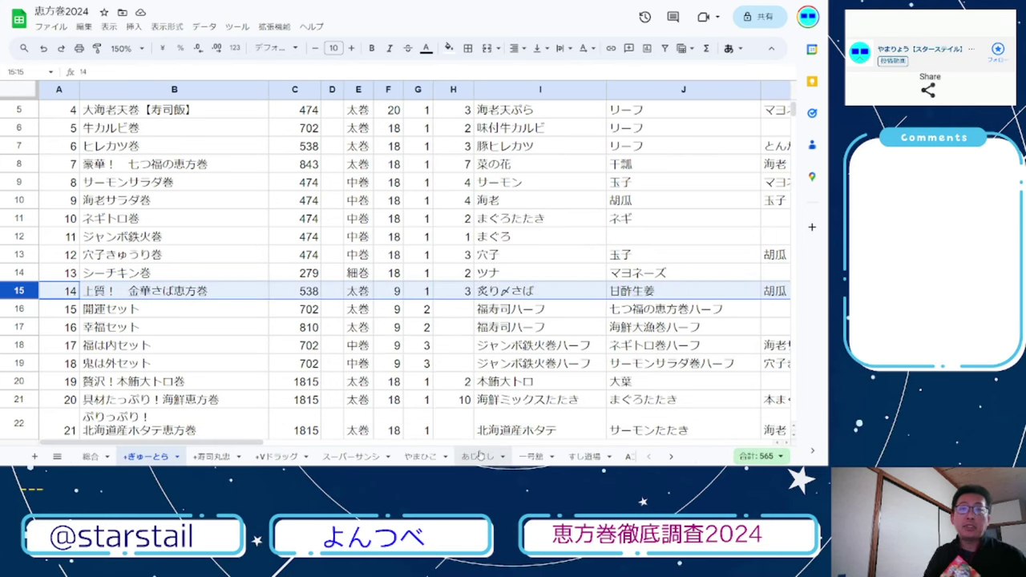
scroll(501, 392, down, 1)
scroll(401, 264, up, 2)
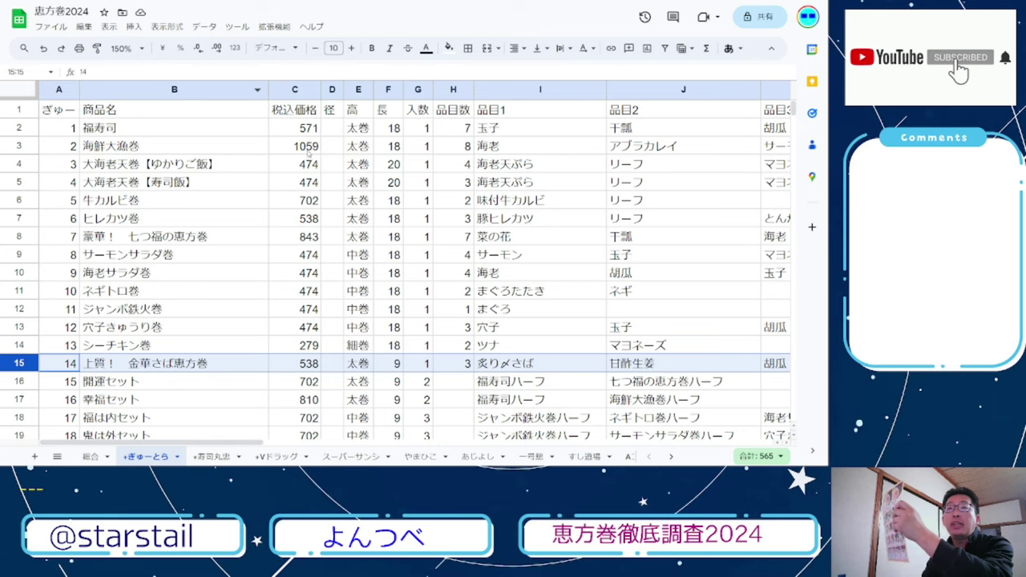
scroll(232, 201, down, 1)
drag(121, 258, 424, 312)
scroll(180, 332, down, 1)
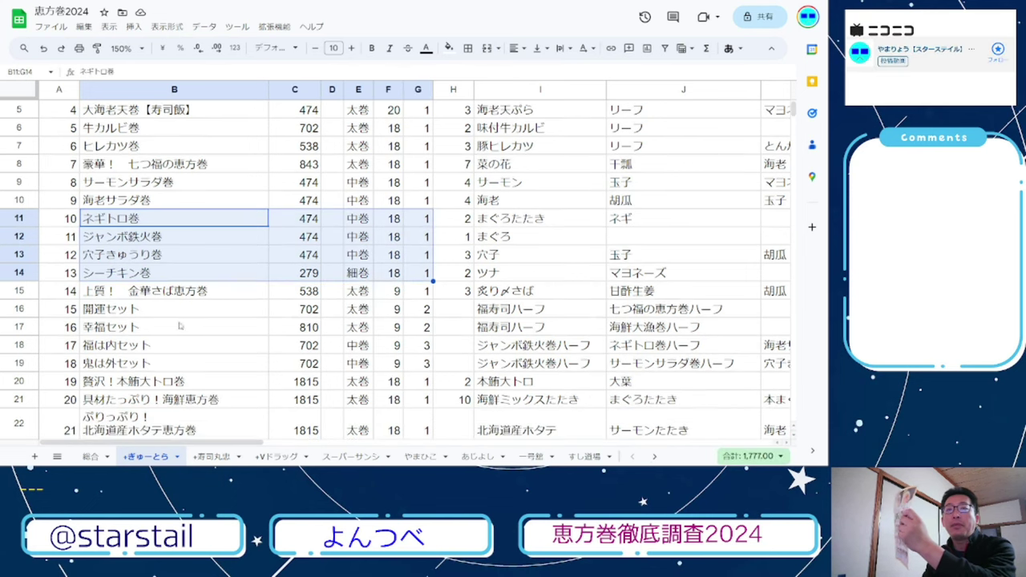
scroll(185, 303, down, 1)
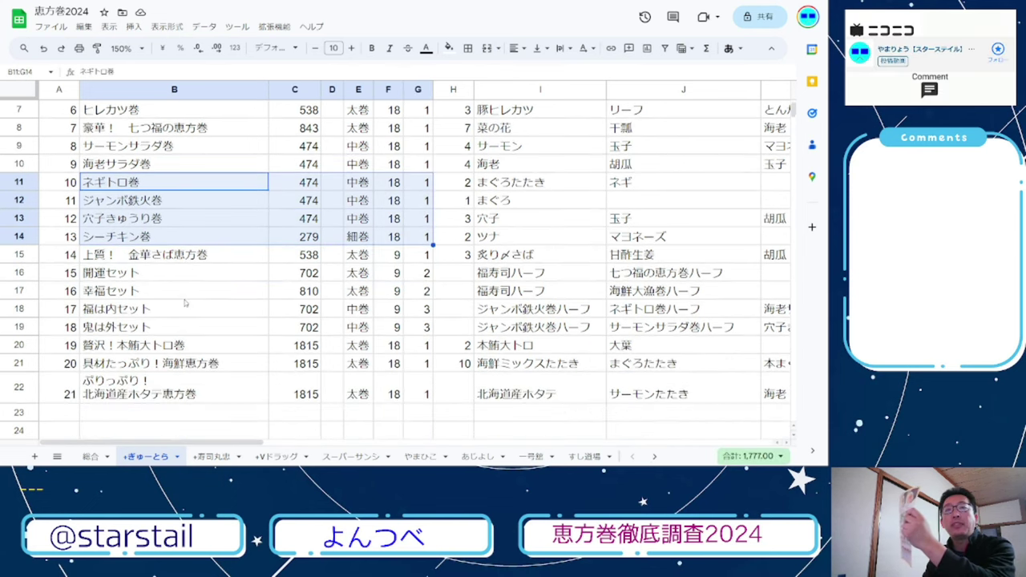
drag(156, 274, 514, 325)
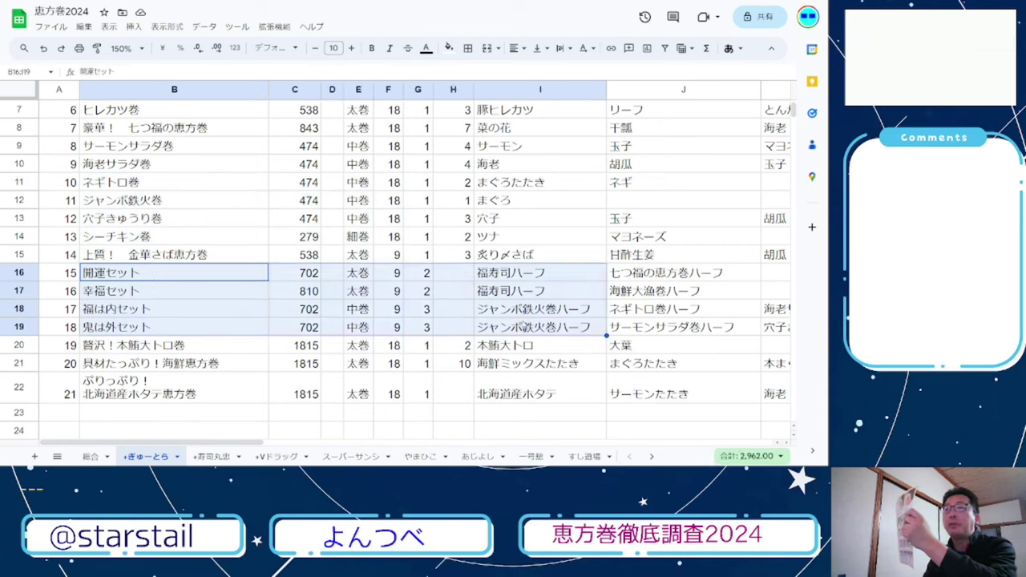
click(122, 257)
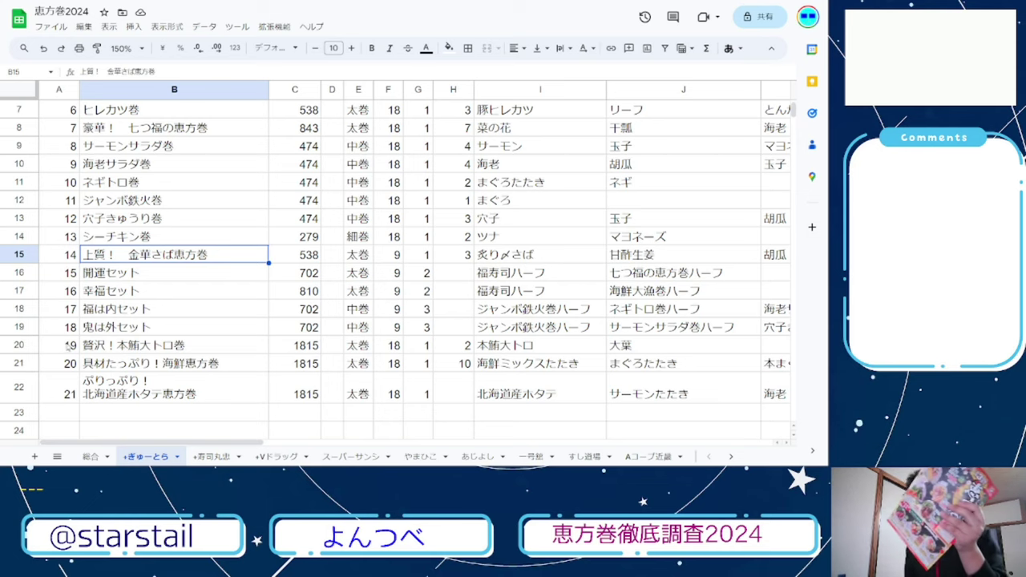
Step: Examine the 2024 rows for 贅沢！本鮪大トロ巻, 具材たっぷり！海鮮恵方巻 and ぷりっぷり！北海道産ホタテ恵方巻
drag(118, 347, 119, 362)
drag(231, 358, 520, 346)
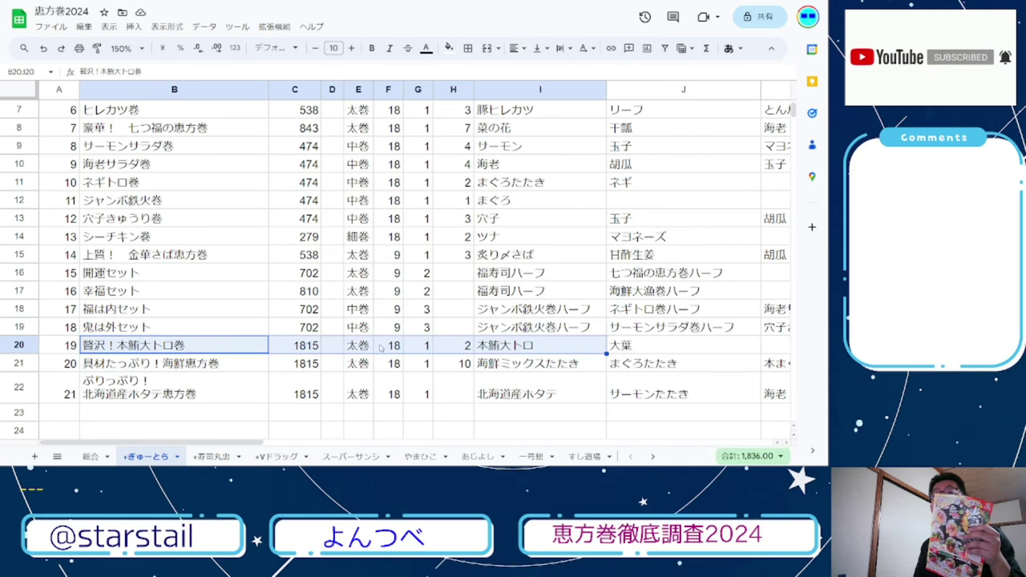
click(303, 351)
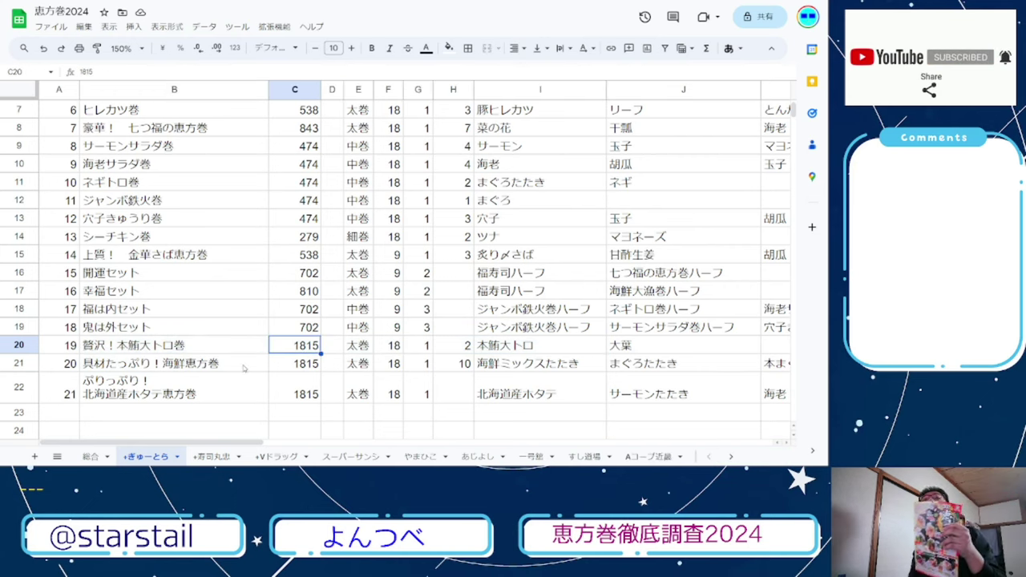
drag(241, 369, 521, 366)
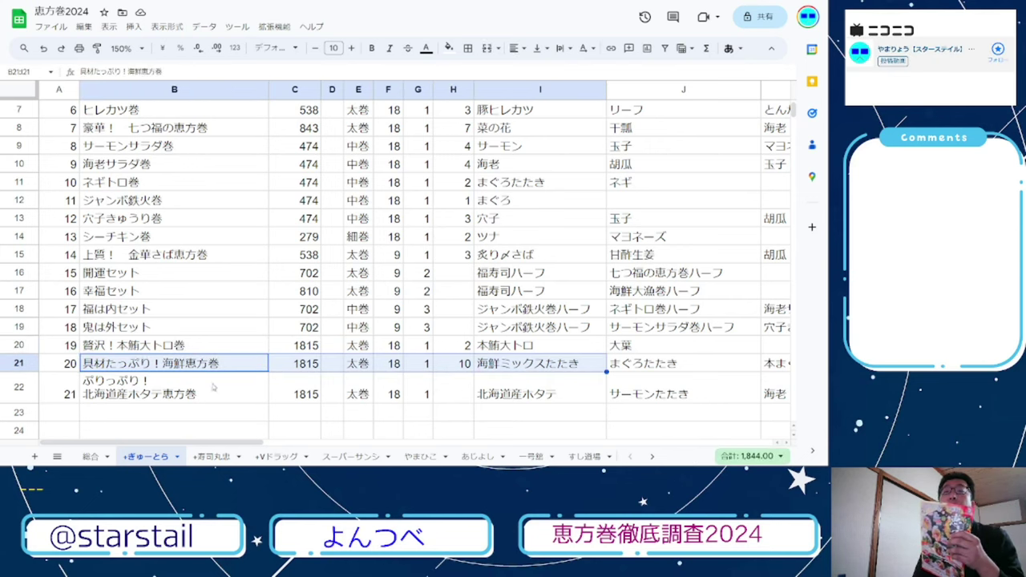
click(212, 389)
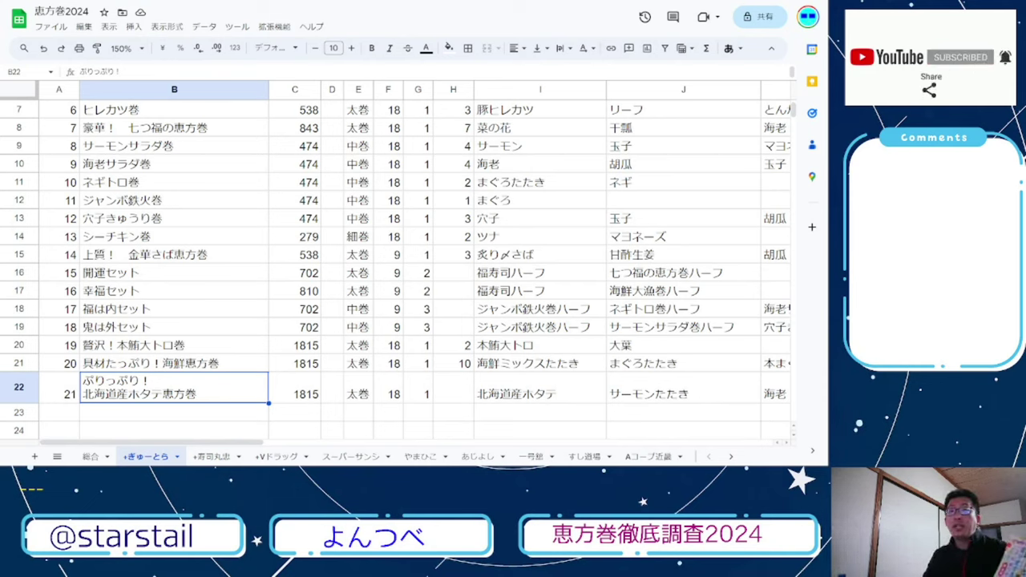
Step: Compare the tax-included prices and lengths of the last three 2024 products, and check the 北海道産ホタテ恵方巻 pack count
click(317, 346)
drag(317, 346, 317, 394)
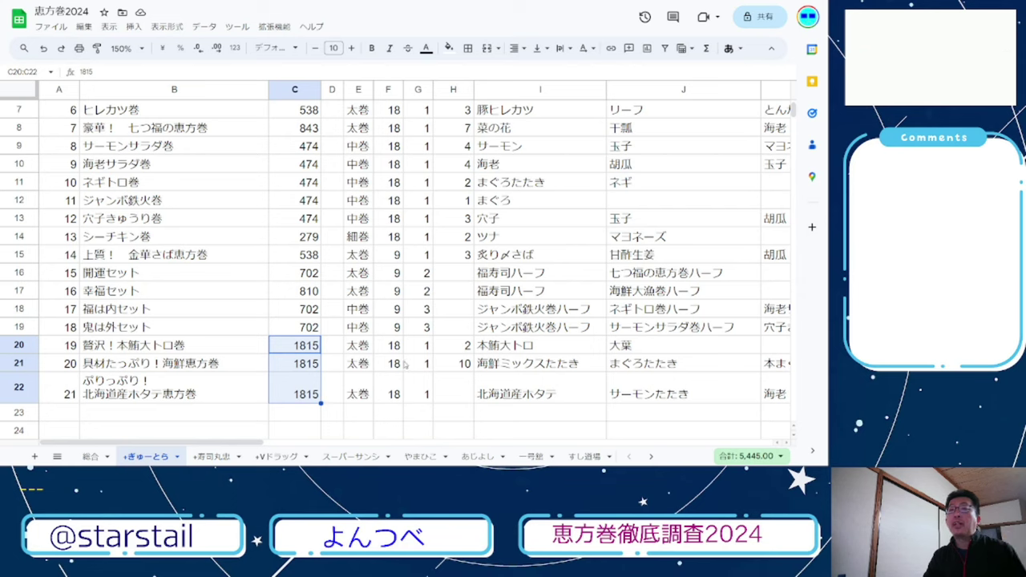
drag(396, 345, 397, 393)
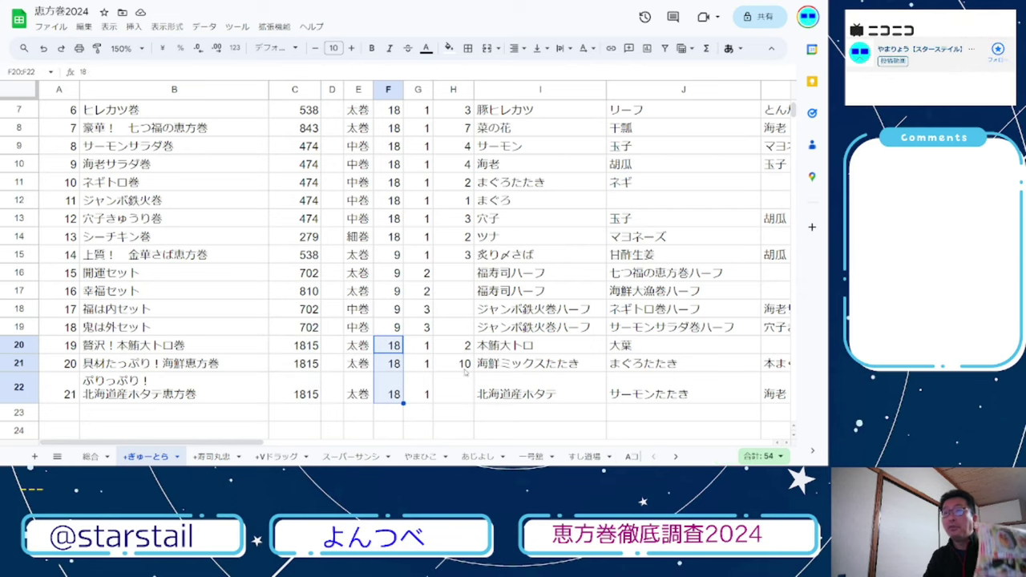
click(430, 399)
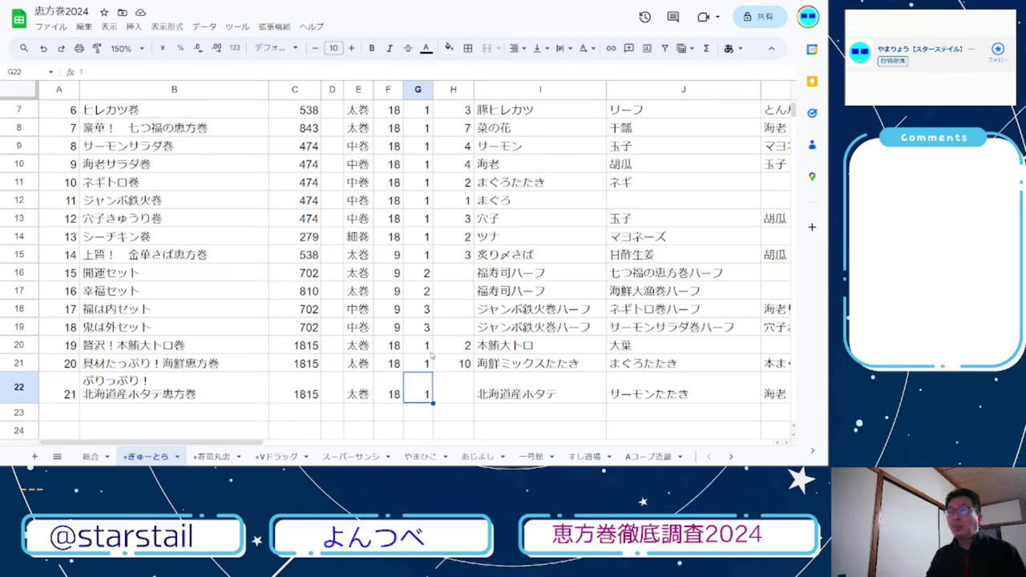
Step: Read through all ingredient columns of the 具材たっぷり！海鮮恵方巻 row in the 2024 sheet
key(Right)
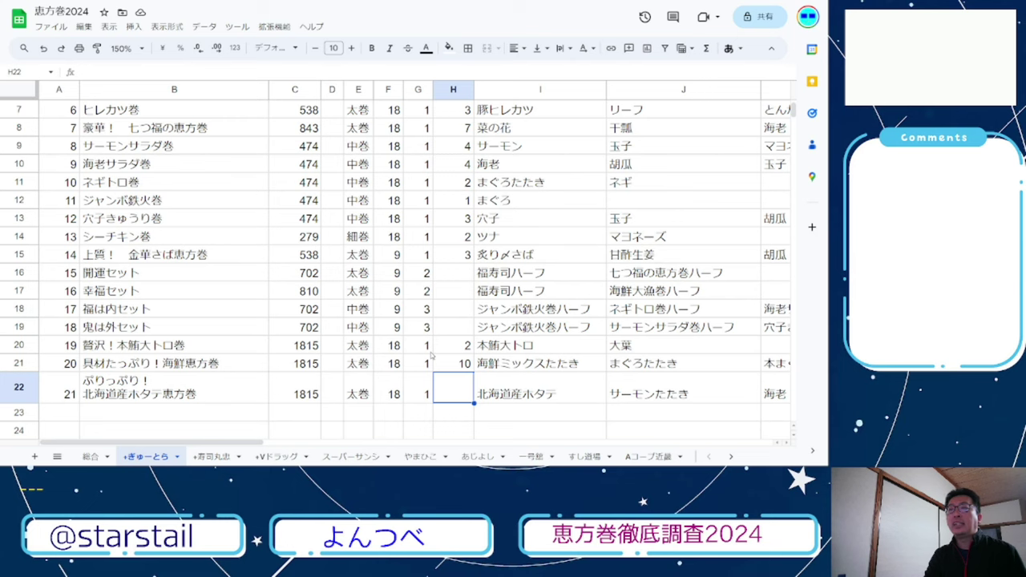
key(Up)
key(Right)
key(Right)
key(Right)
key(Right)
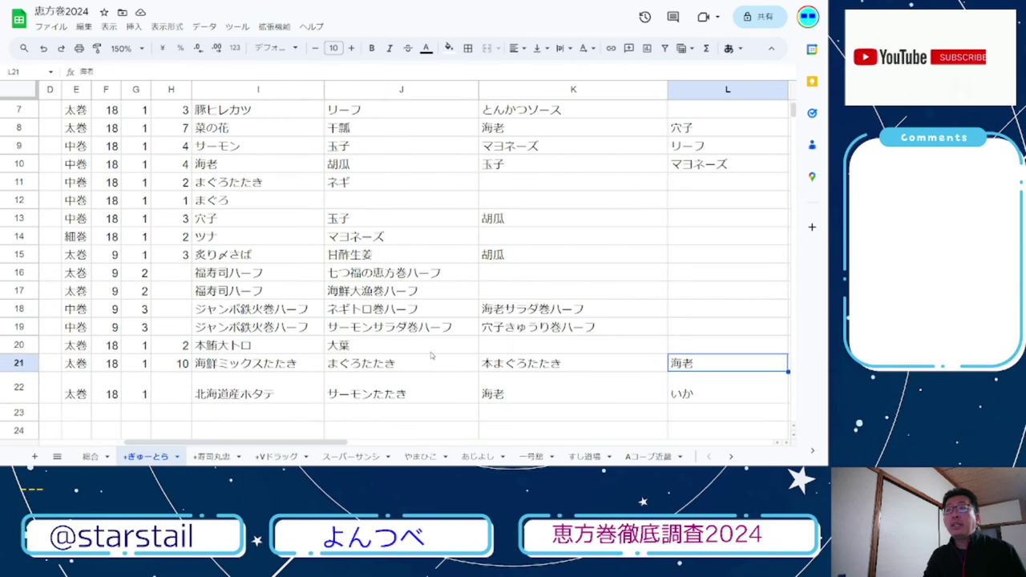
key(Left)
key(Left)
key(Left)
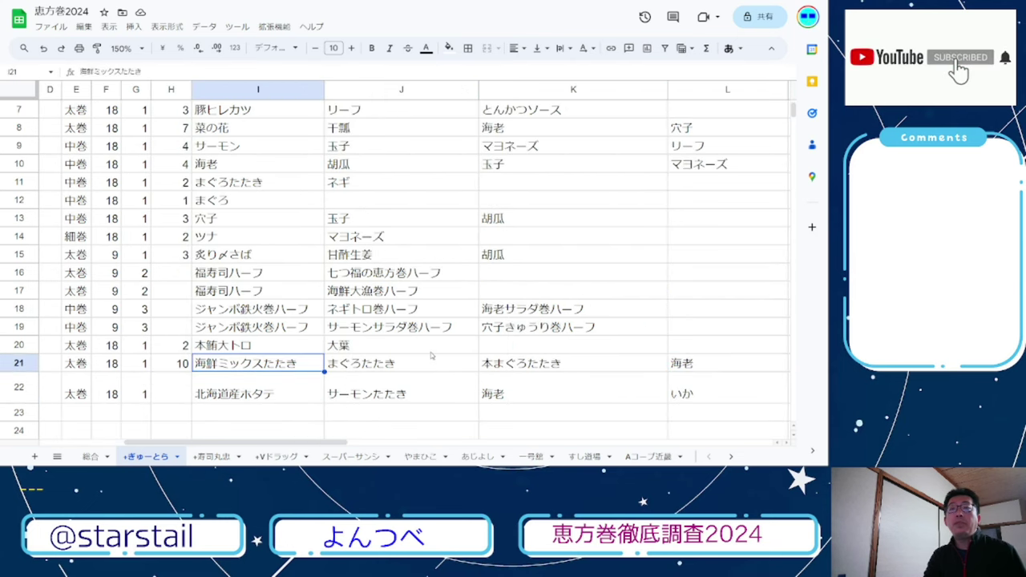
key(Right)
key(Right)
key(Right)
key(Right)
key(Right)
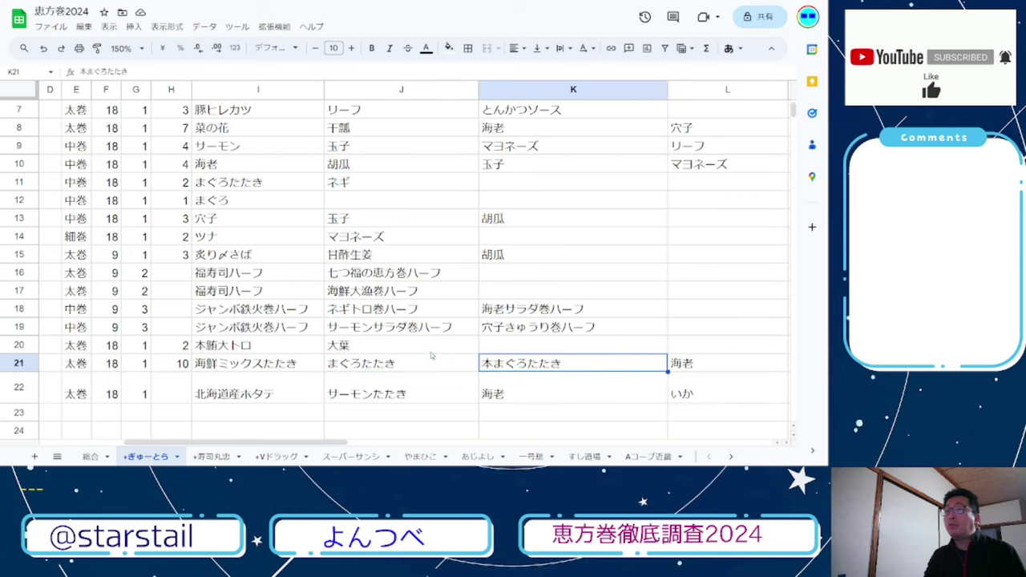
key(Right)
key(Right)
key(Right)
key(Right)
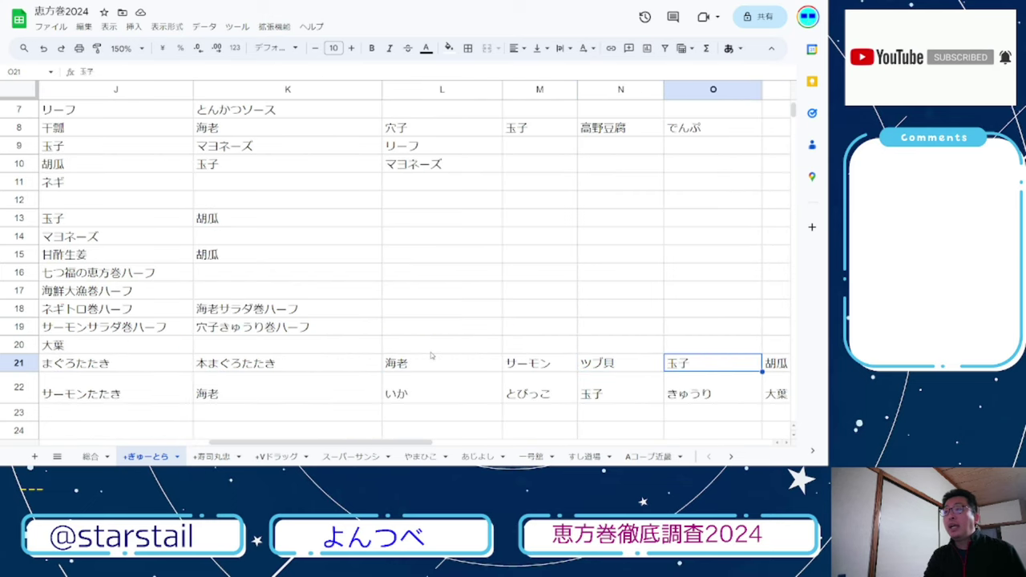
key(Left)
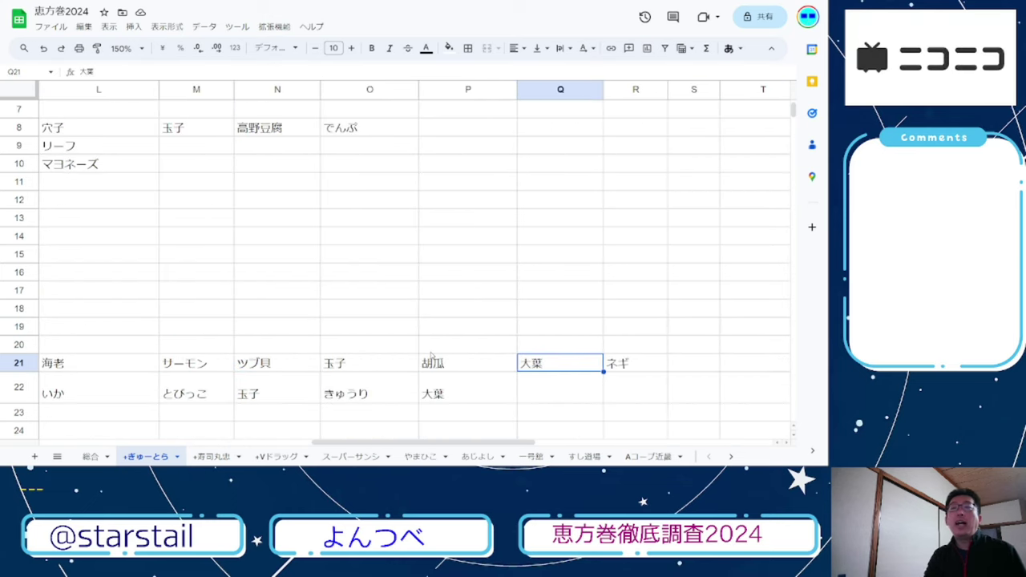
key(ctrl+Left)
Step: Read the ぷりっぷり！北海道産ホタテ恵方巻 ingredients from the first ingredient column through 大葉
key(Down)
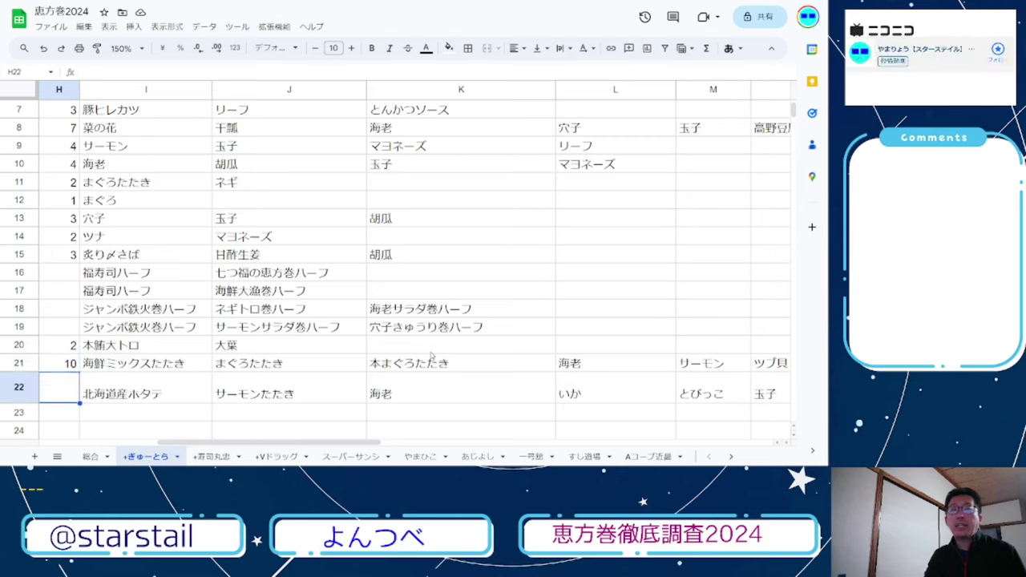
key(Right)
key(Right)
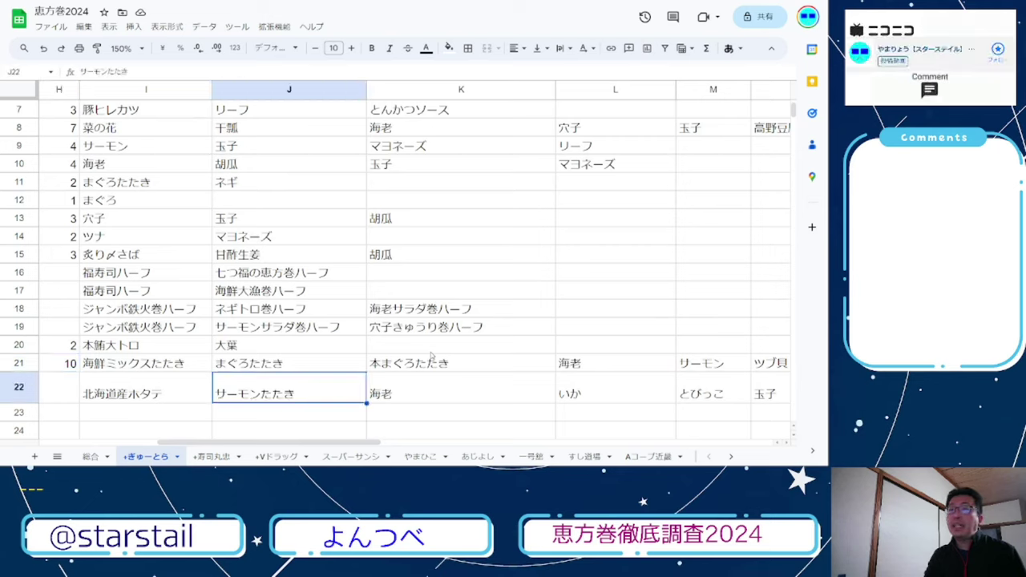
key(Right)
key(Right)
key(Right)
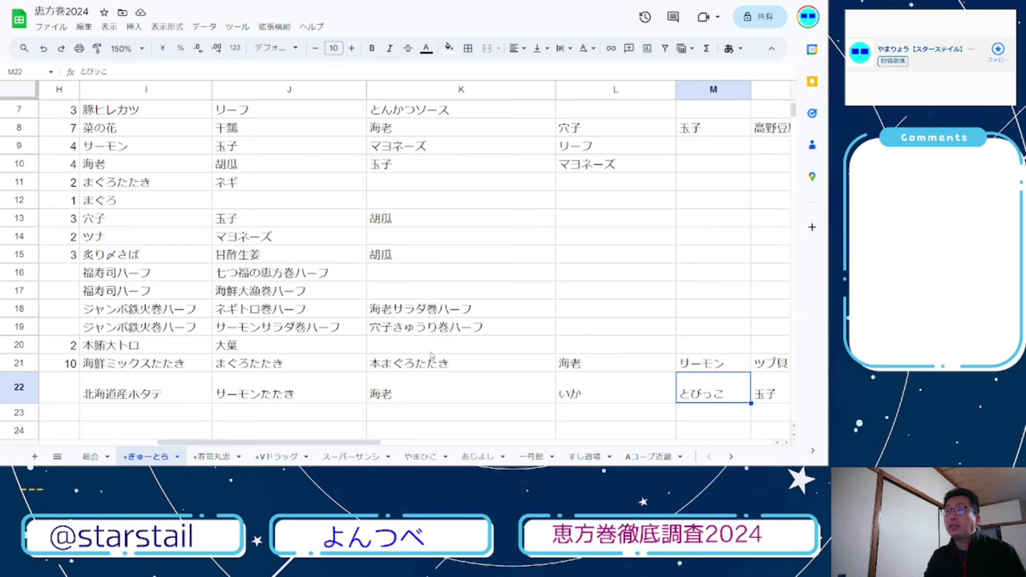
key(Right)
key(Right)
key(Right)
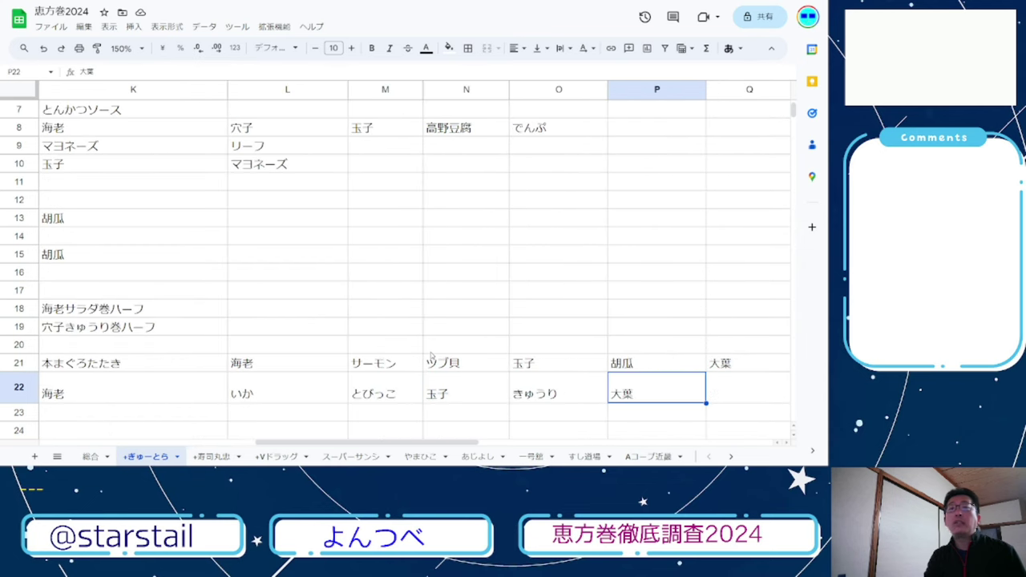
Step: Go back over the 北海道産ホタテ恵方巻 ingredients cell by cell to recheck the list up to 大葉
key(Left)
key(Left)
key(Left)
key(Left)
key(Left)
key(Left)
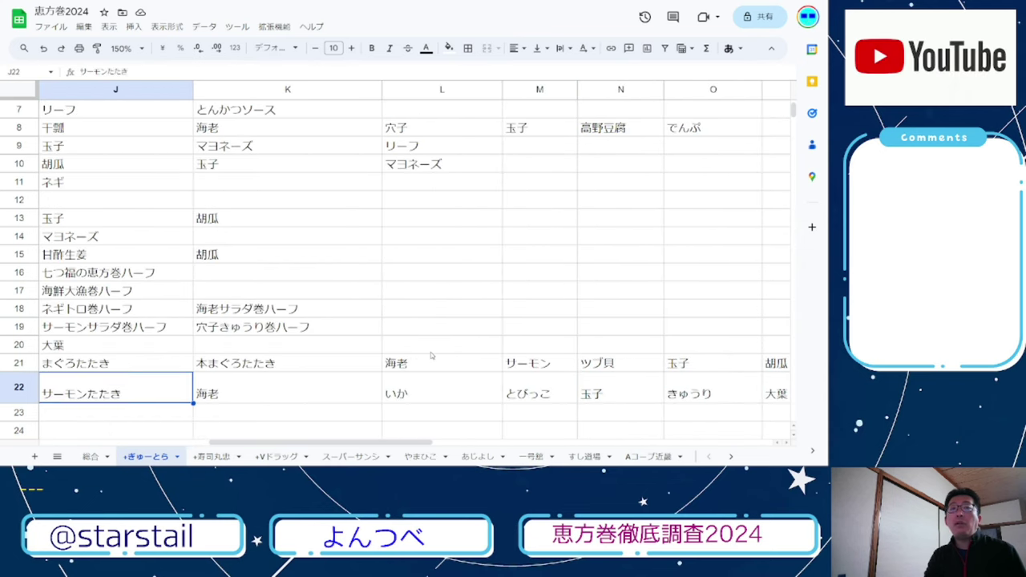
key(Left)
key(Right)
key(Right)
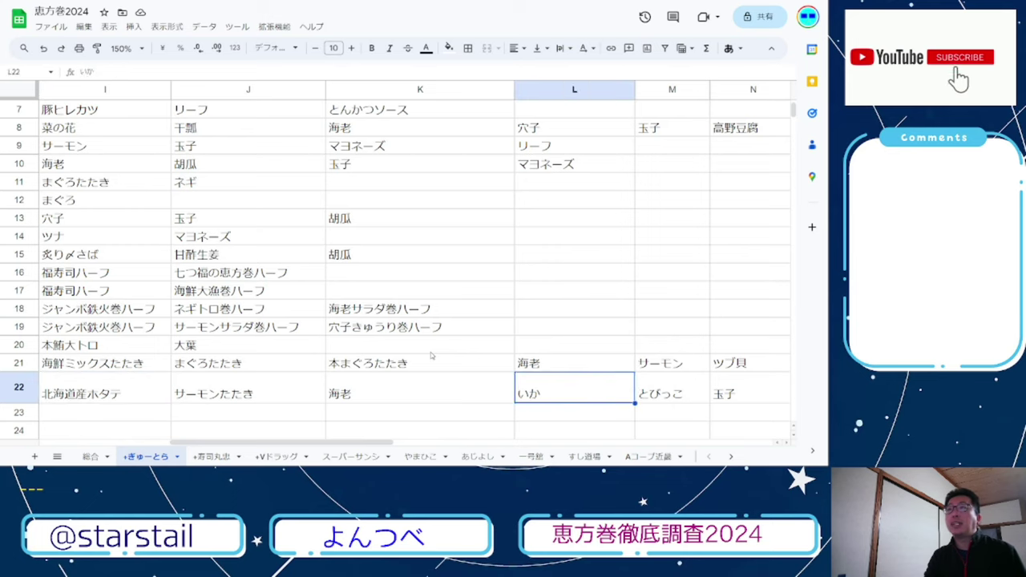
key(Right)
key(Right)
key(Right)
key(Right)
key(Right)
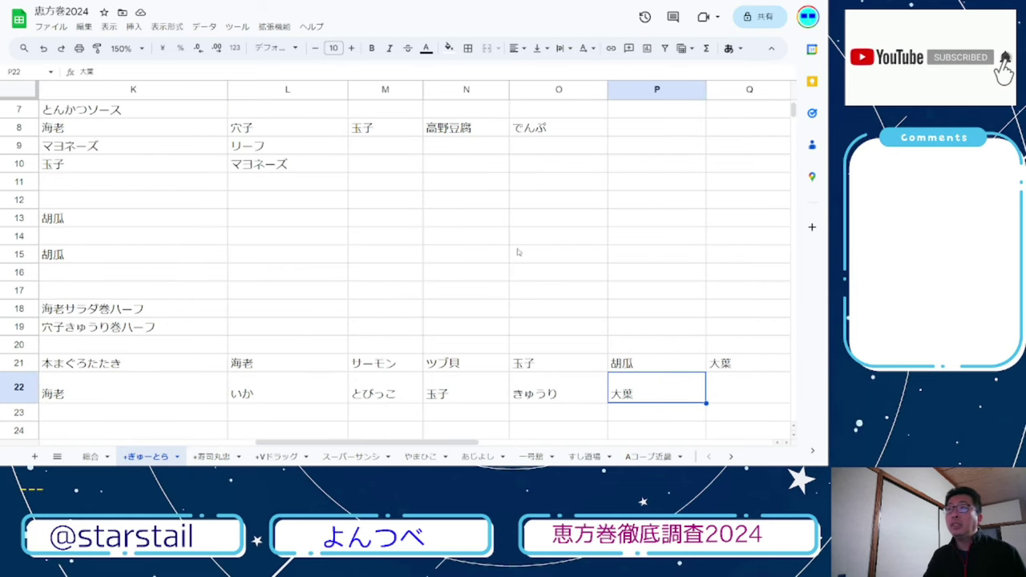
scroll(632, 195, up, 2)
scroll(632, 195, down, 3)
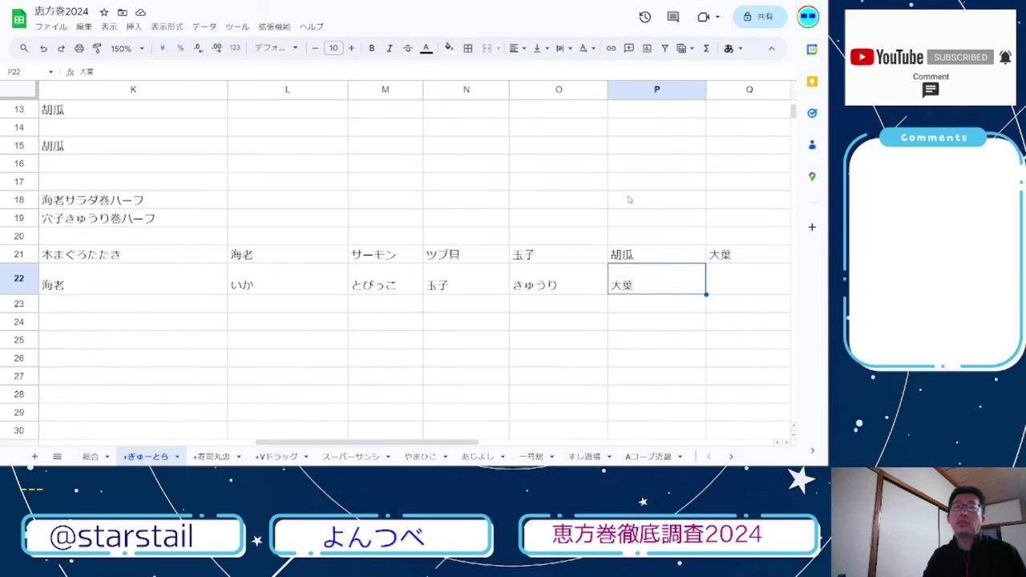
Step: Enter 8 as the ingredient count for the ぷりっぷり！北海道産ホタテ恵方巻 row in the ぎゅーとら sheet
key(Left)
key(Left)
key(ctrl+Left)
key(Right)
key(Right)
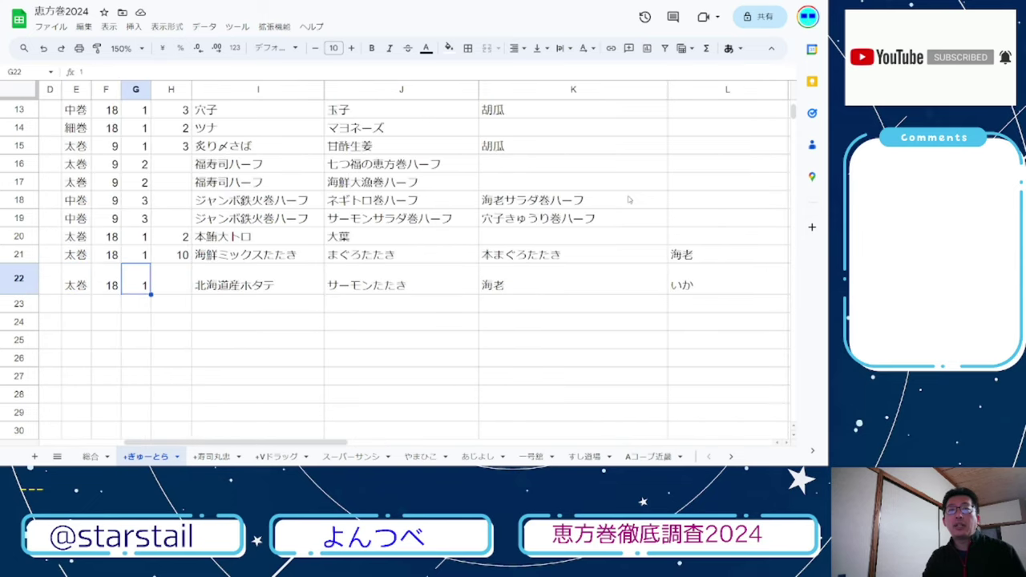
key(Right)
text(8)
key(Return)
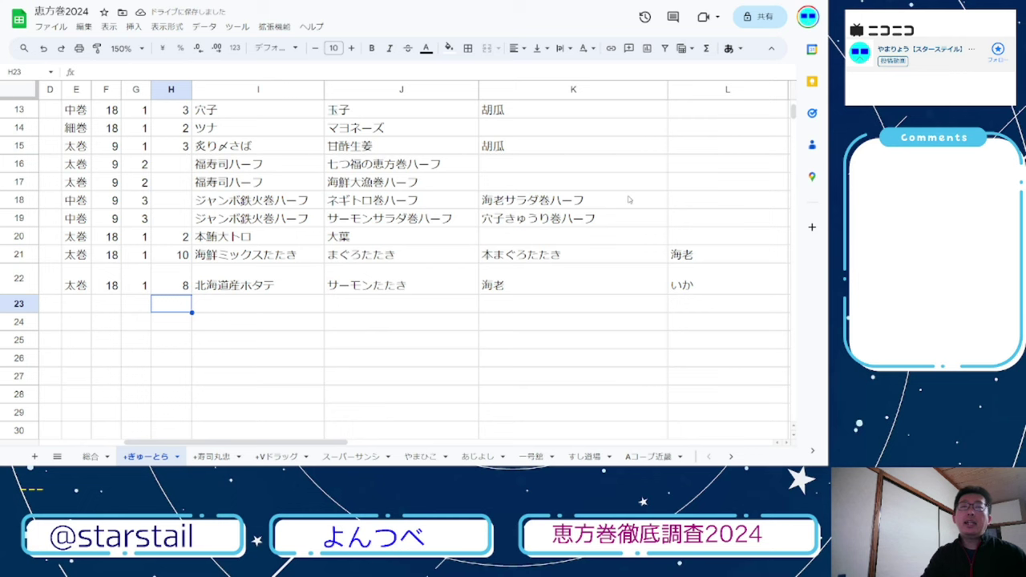
Step: Look back over the product names and prices in the 2024 ぎゅーとら list, down to the last three 恵方巻 products
key(Left)
key(Left)
key(ctrl+Left)
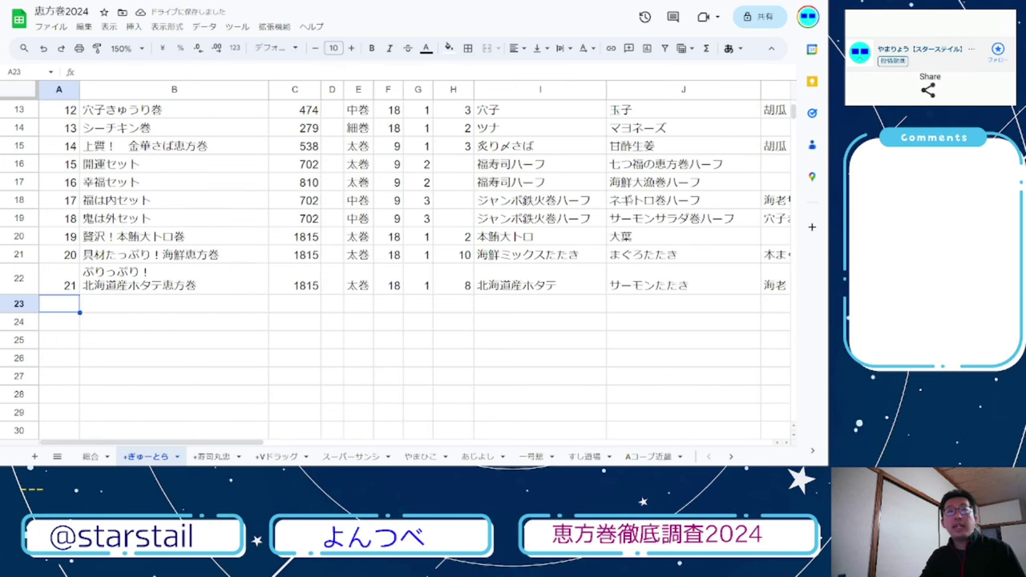
key(Up)
key(Up)
key(Up)
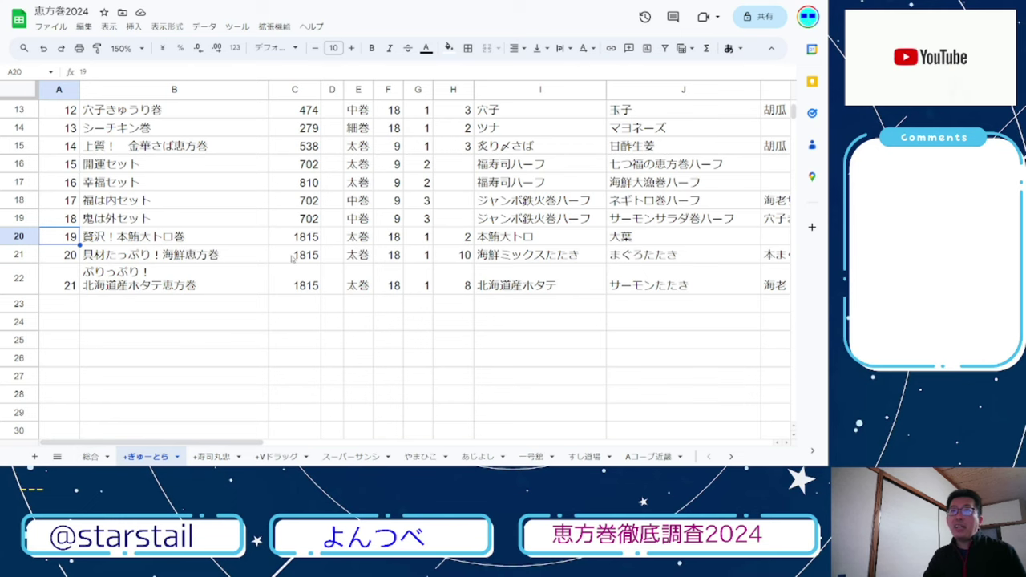
scroll(293, 256, up, 3)
scroll(293, 250, down, 4)
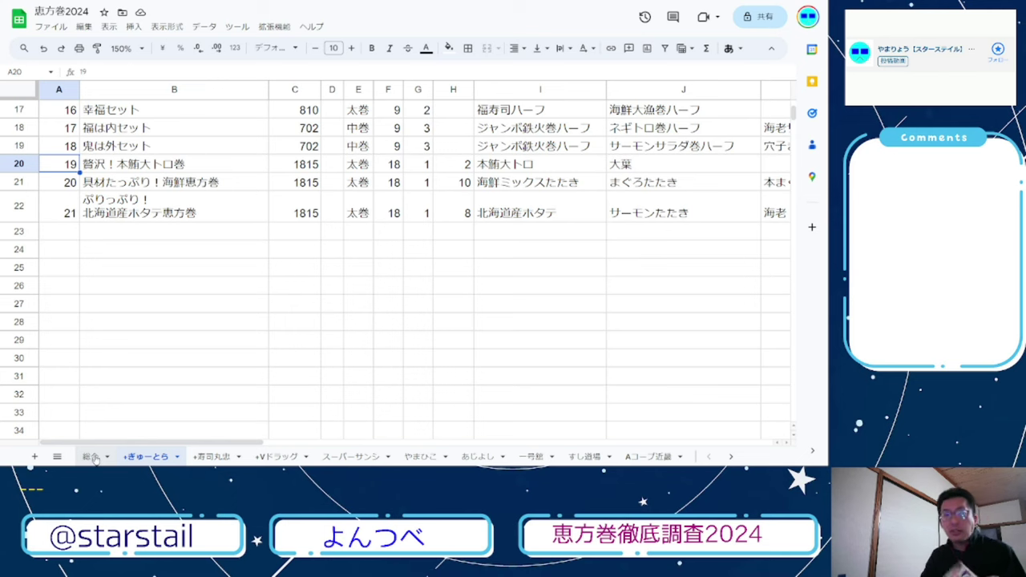
Step: Move the 総合 sheet between Aコープ近畿 and トライアル, and compare ぎゅーとら's 恵方巻価格 with the other stores
drag(95, 457, 637, 457)
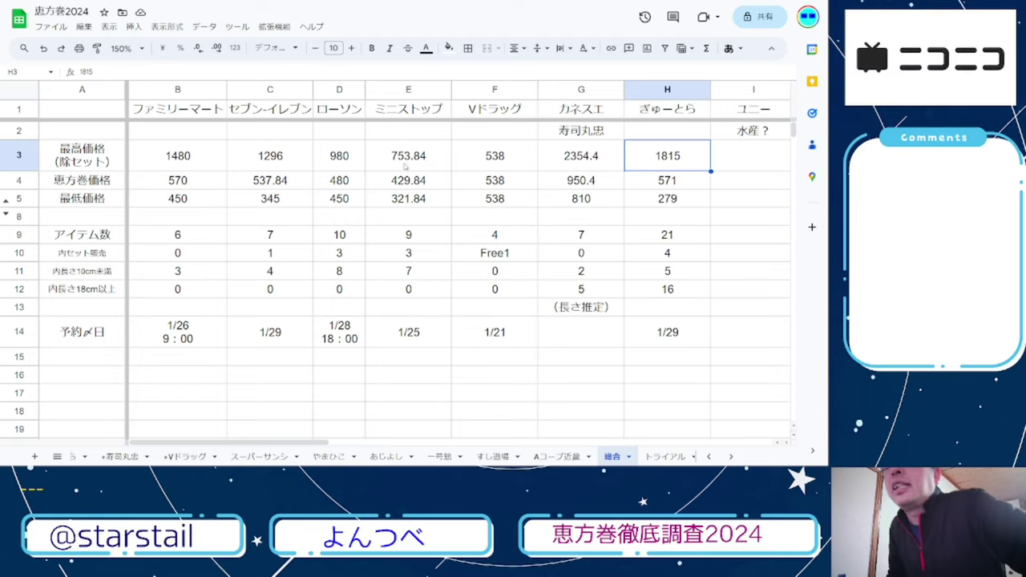
click(668, 184)
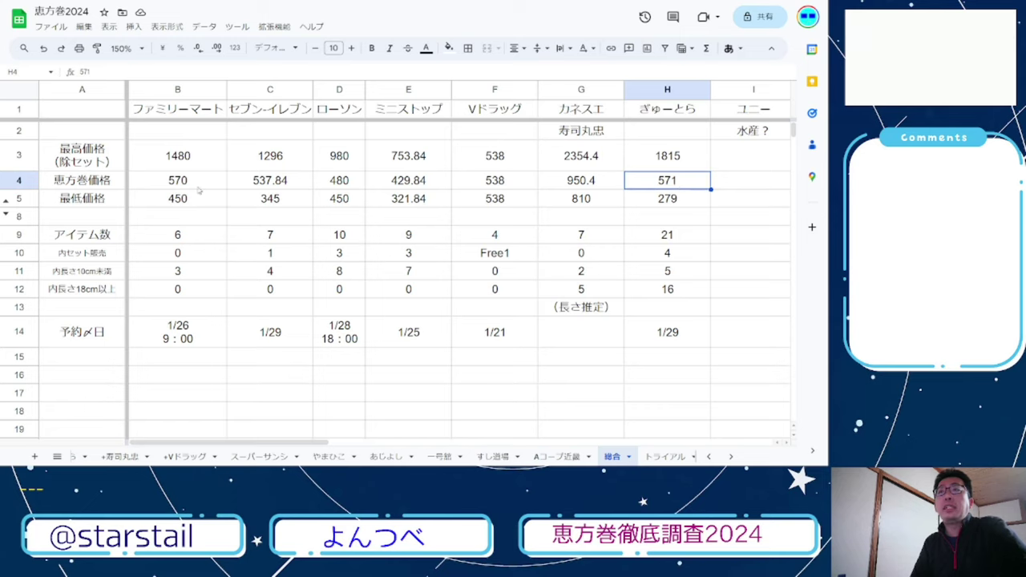
click(9, 180)
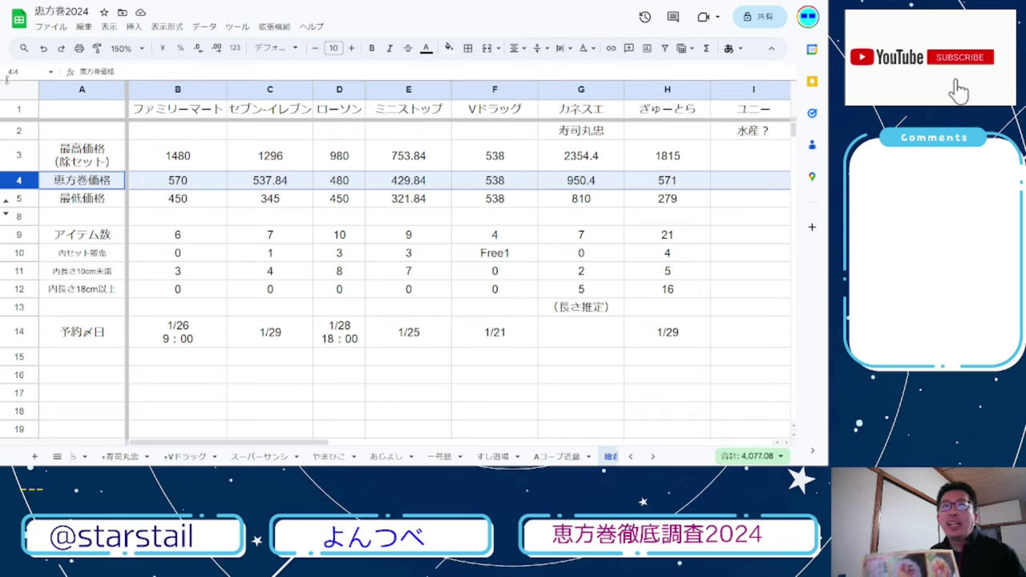
Step: Compare ぎゅーとら's 最低価格 with those of the other stores across the 総合 sheet
click(19, 199)
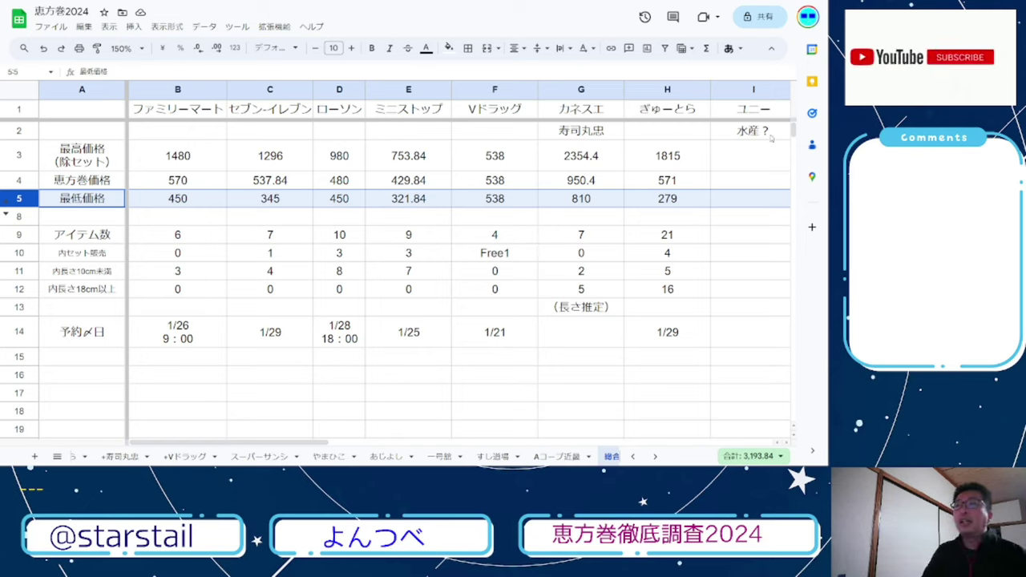
click(698, 197)
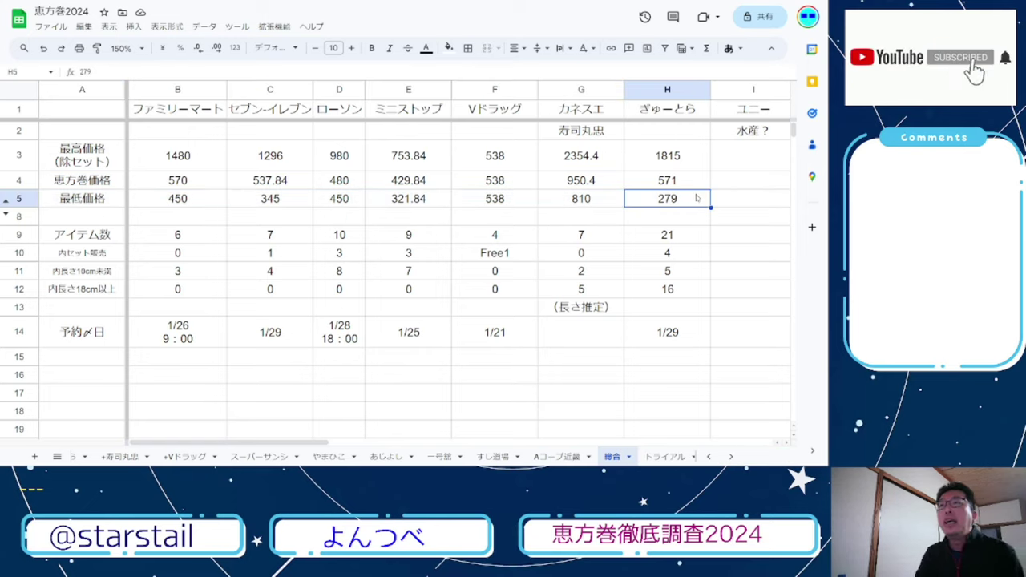
key(Left)
key(Left)
key(Left)
key(Left)
key(Left)
key(Left)
key(Left)
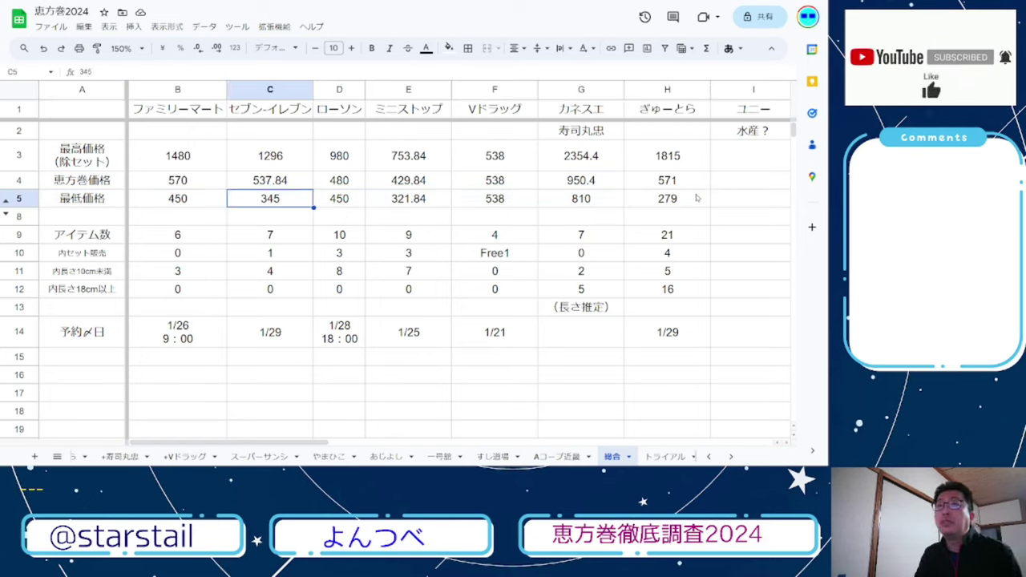
key(Right)
key(Right)
key(Right)
key(Right)
key(Right)
key(Right)
key(Right)
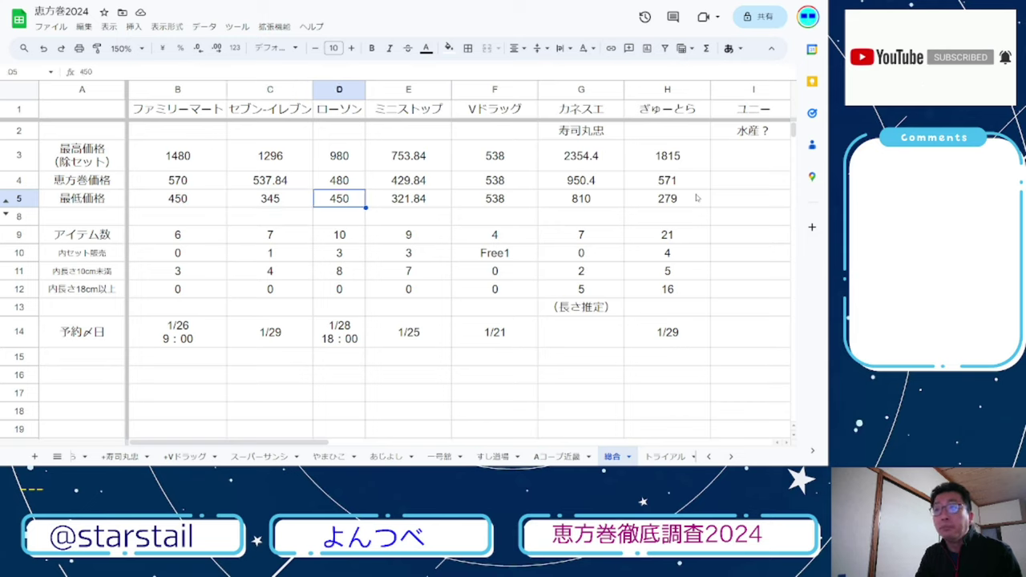
Step: Check ぎゅーとら's item count, its set and length breakdown, and the 予約〆日 in the 総合 sheet
key(Down)
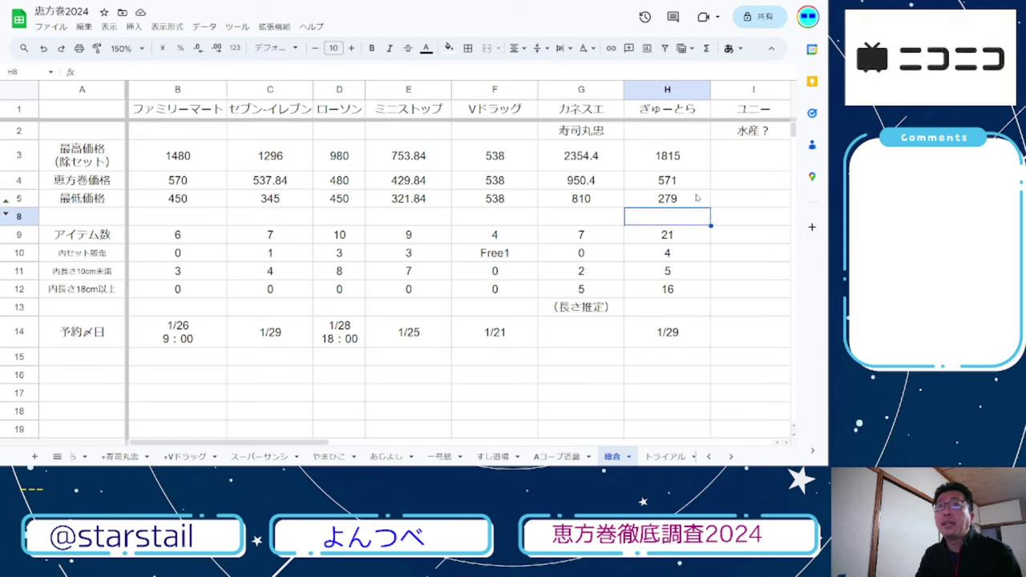
key(Down)
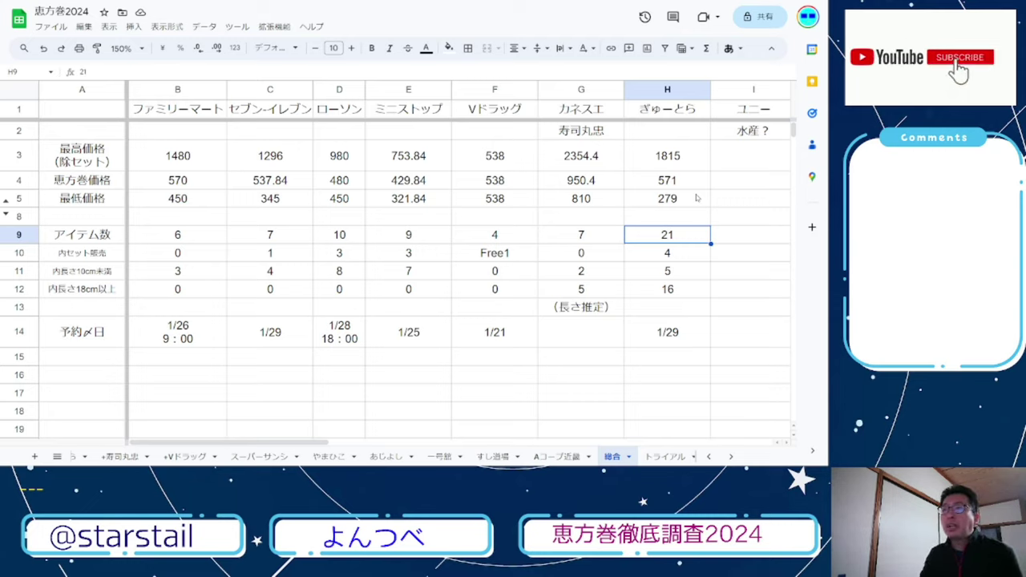
key(Down)
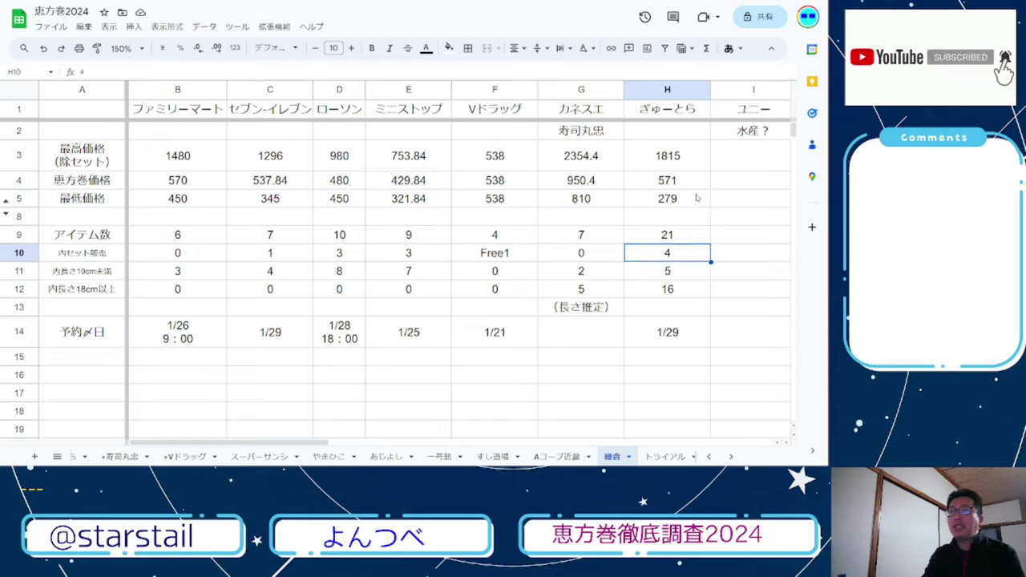
key(Down)
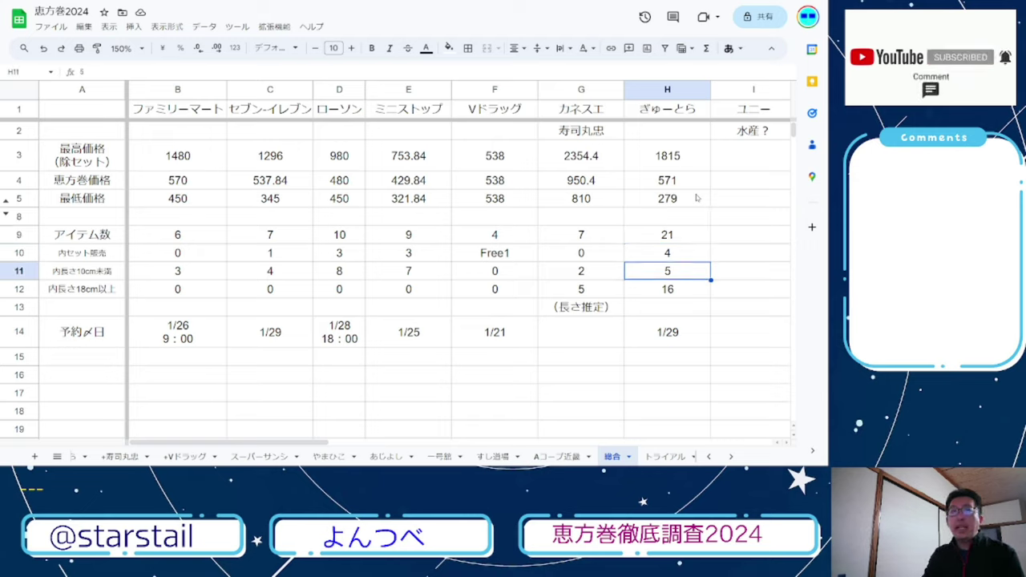
key(Down)
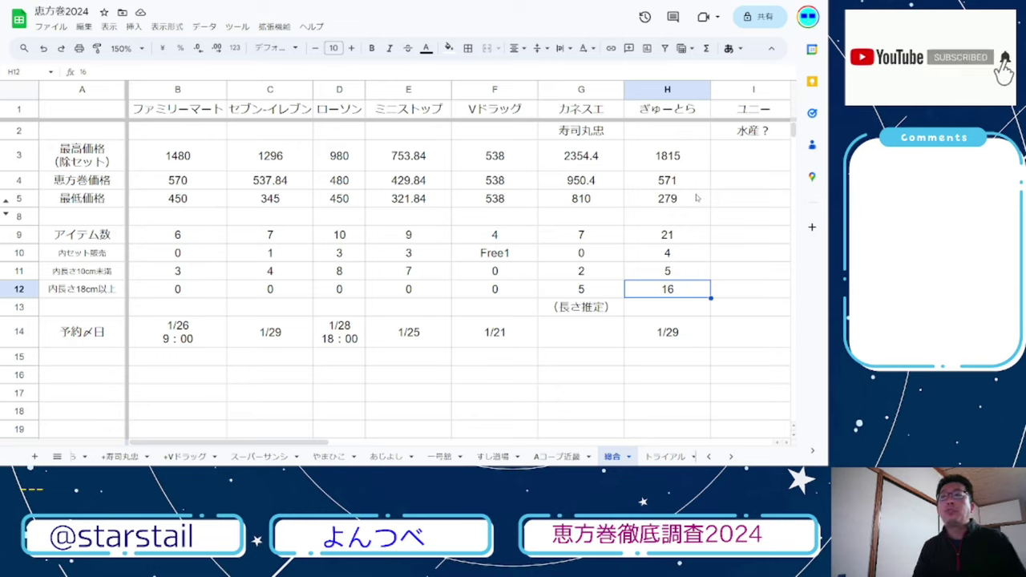
click(668, 337)
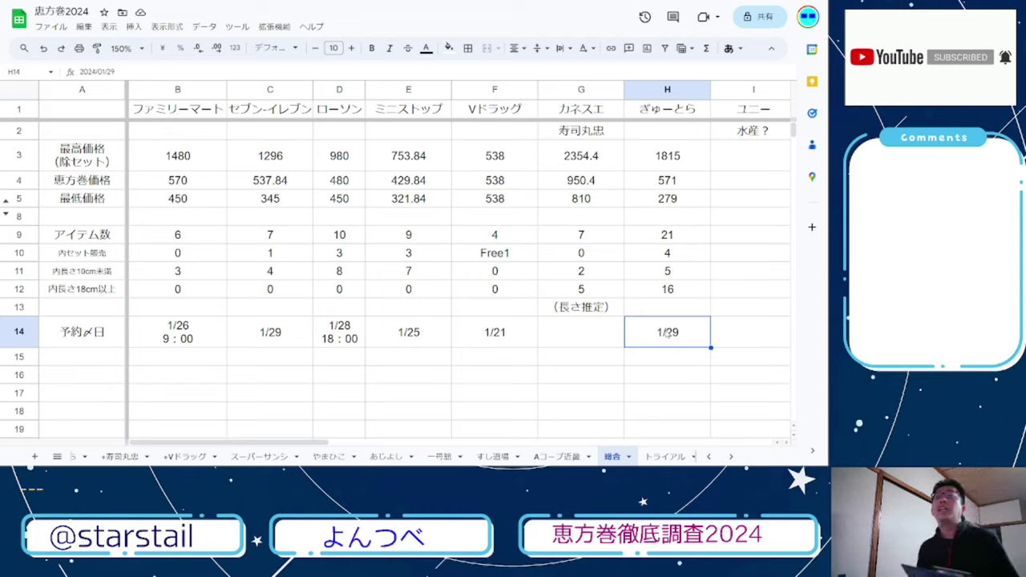